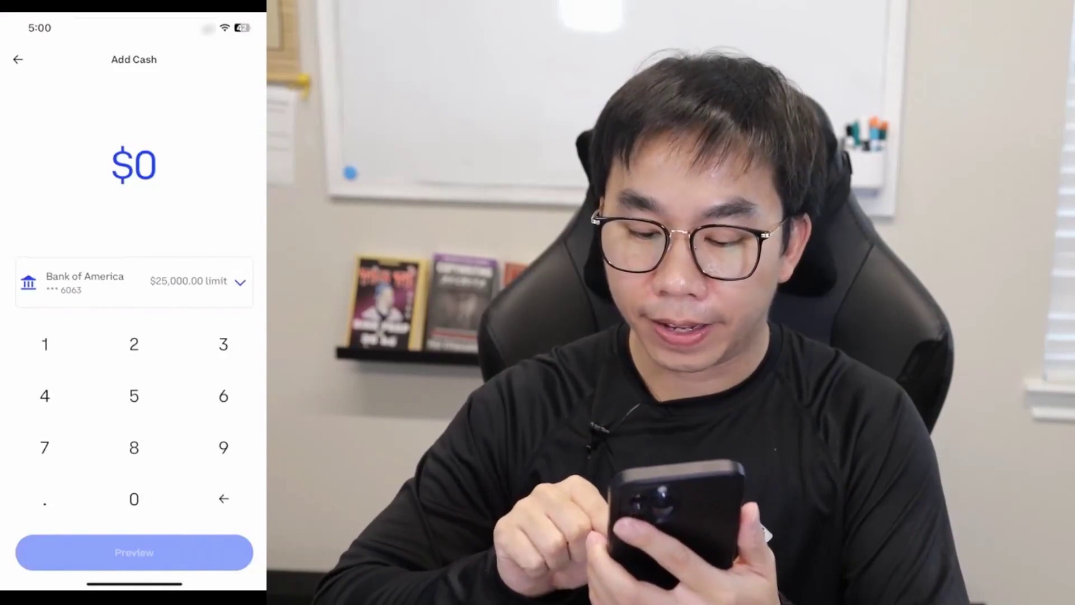
In Coinbase's Bank of America row, add a payment method and choose Wire transfers.
left_click(134, 282)
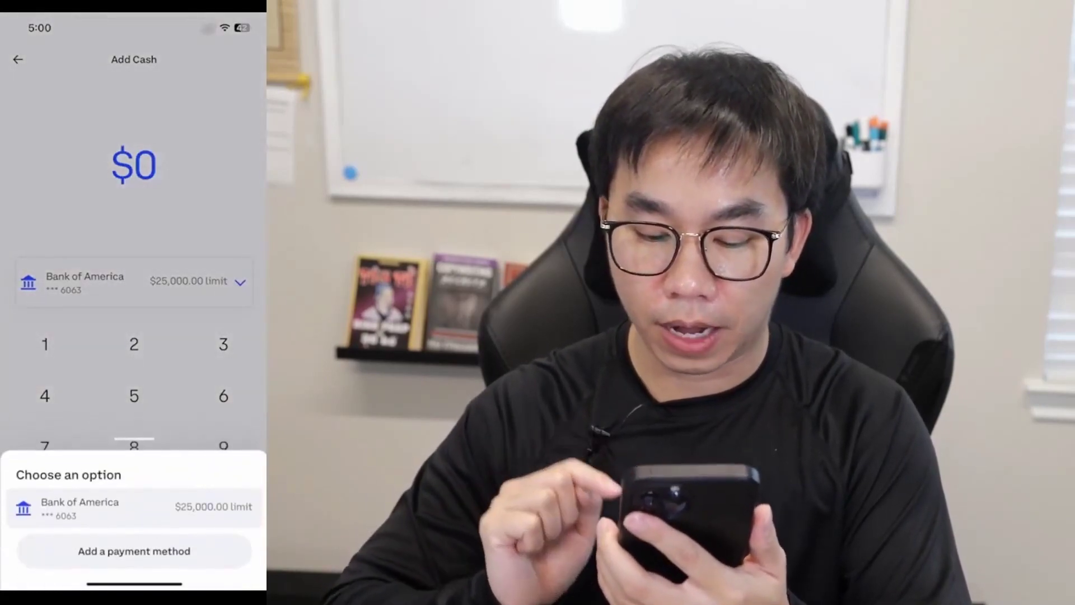
left_click(134, 550)
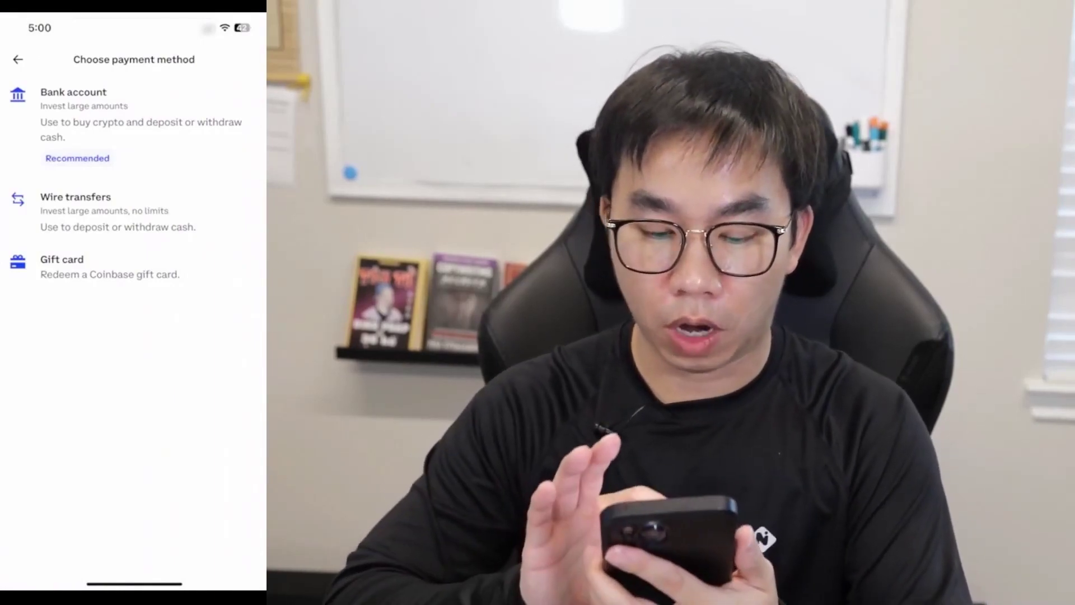
left_click(118, 212)
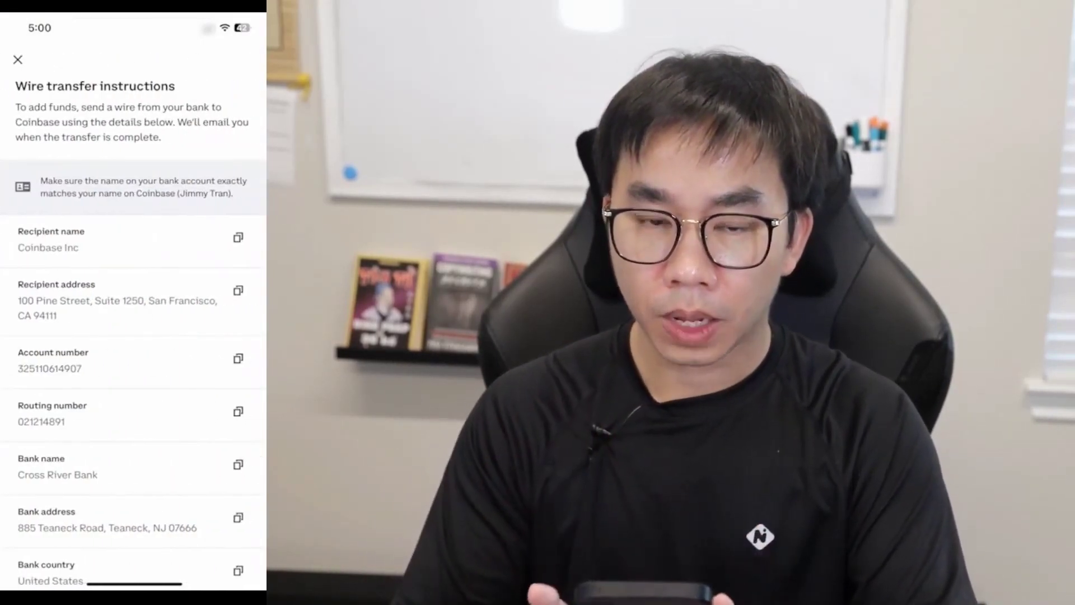
Read the wire instructions: Coinbase Inc, Cross River Bank details and the $10.00 fee.
scroll(133, 330, "down", 1)
scroll(133, 330, "up", 1)
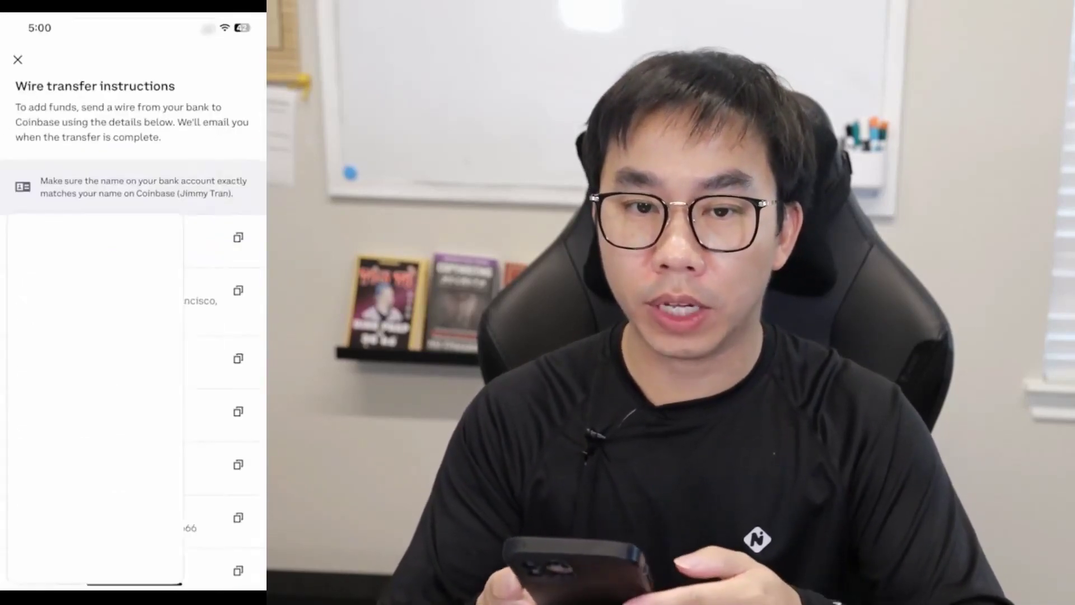
scroll(133, 331, "down", 3)
scroll(133, 330, "down", 3)
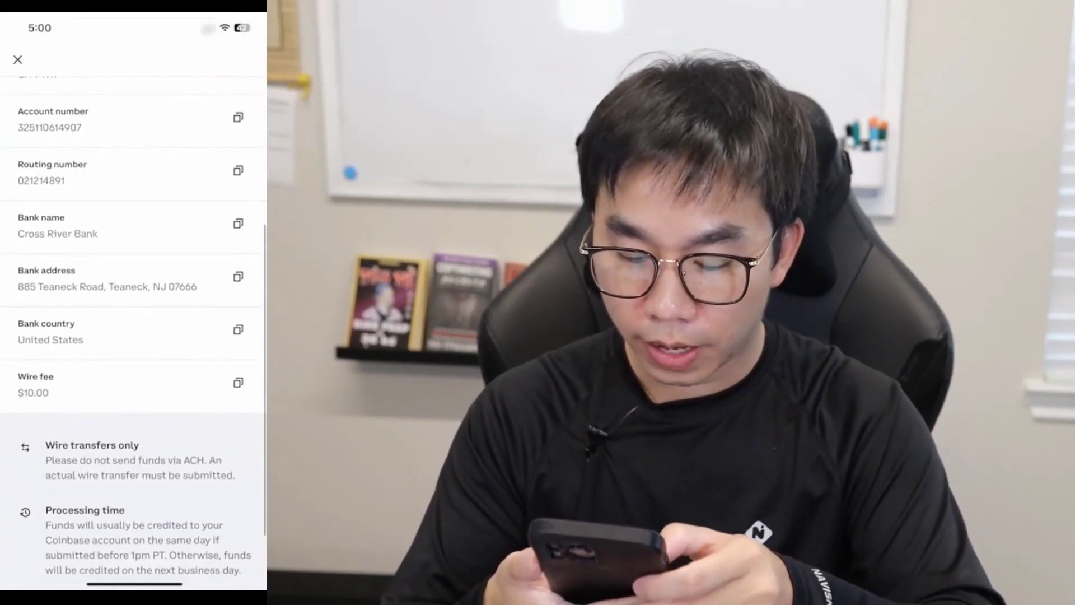
scroll(134, 330, "down", 2)
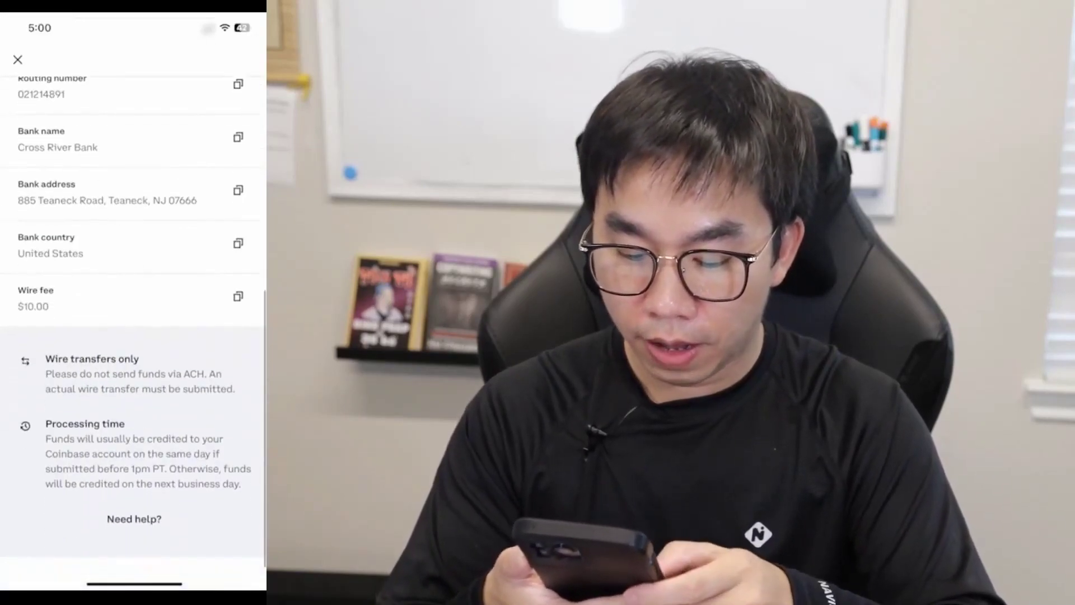
scroll(133, 330, "up", 5)
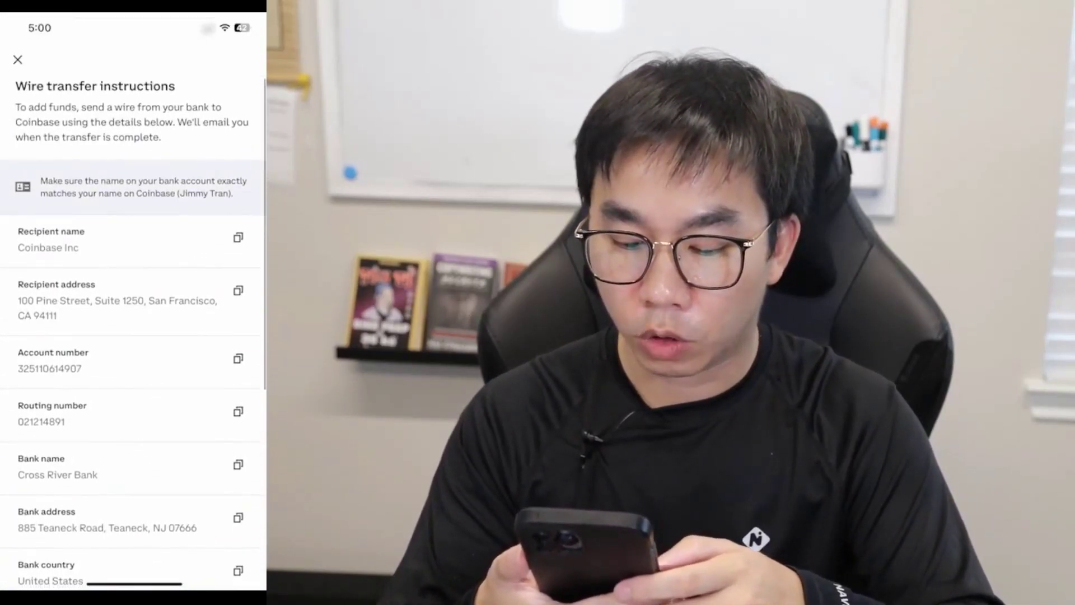
scroll(134, 331, "down", 2)
scroll(133, 330, "up", 3)
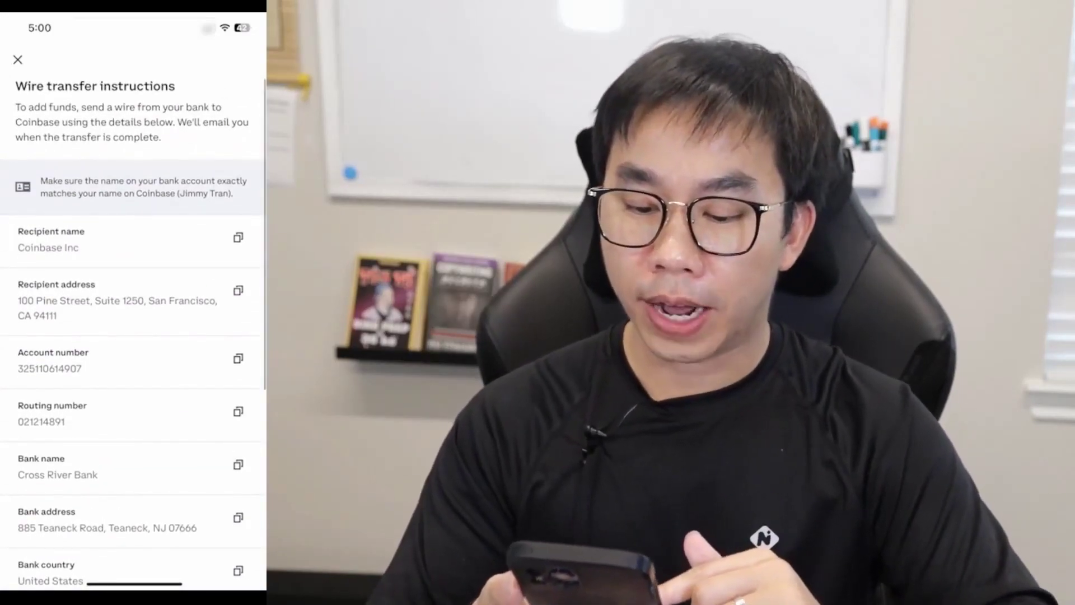
scroll(134, 330, "down", 2)
scroll(133, 330, "down", 1)
scroll(134, 331, "up", 1)
scroll(134, 330, "down", 1)
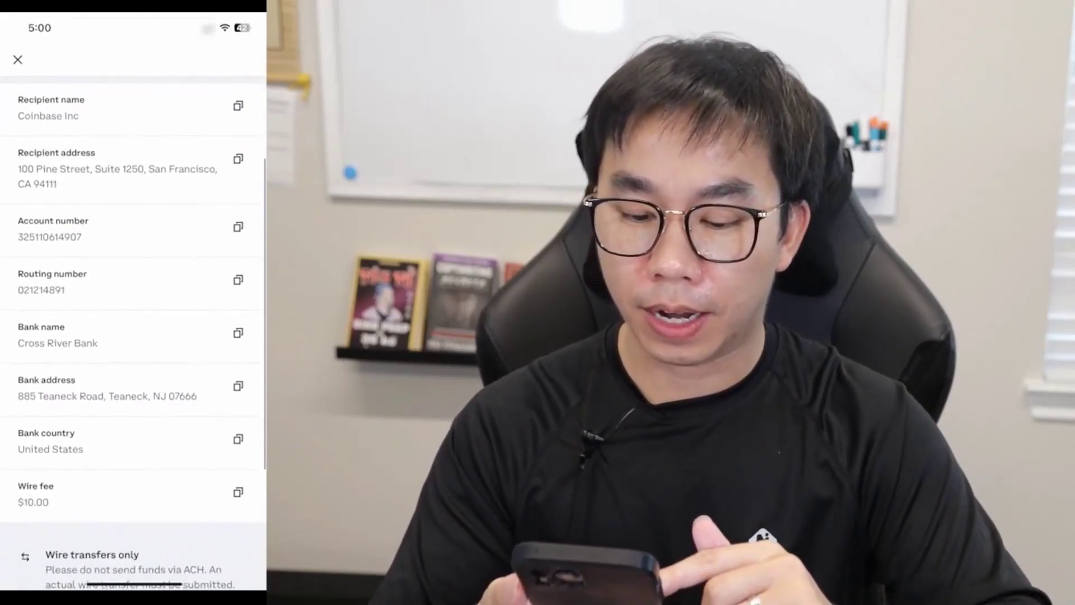
scroll(133, 333, "down", 3)
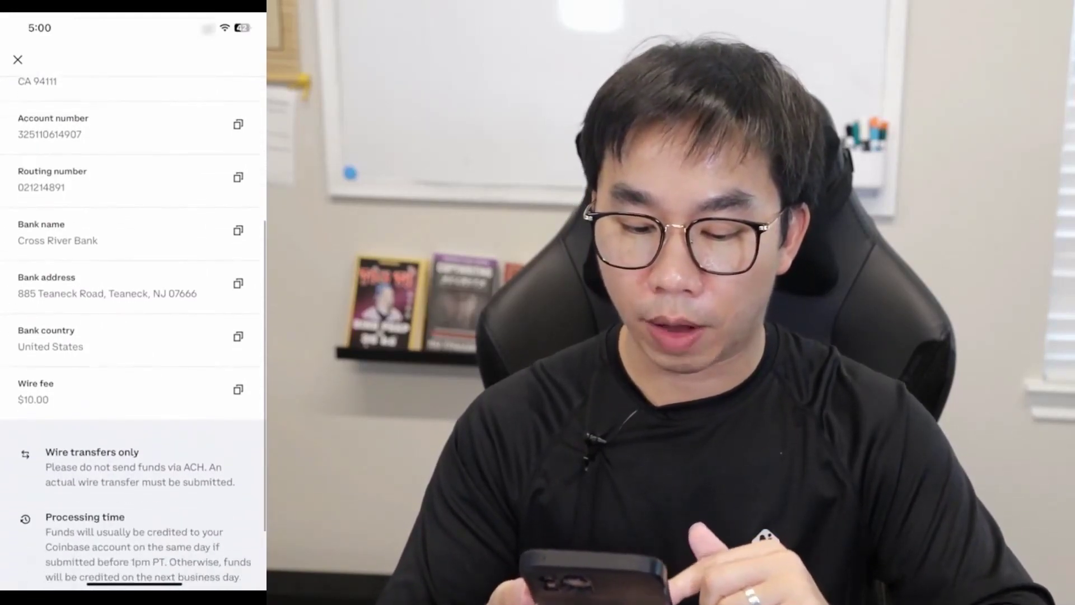
scroll(133, 331, "up", 5)
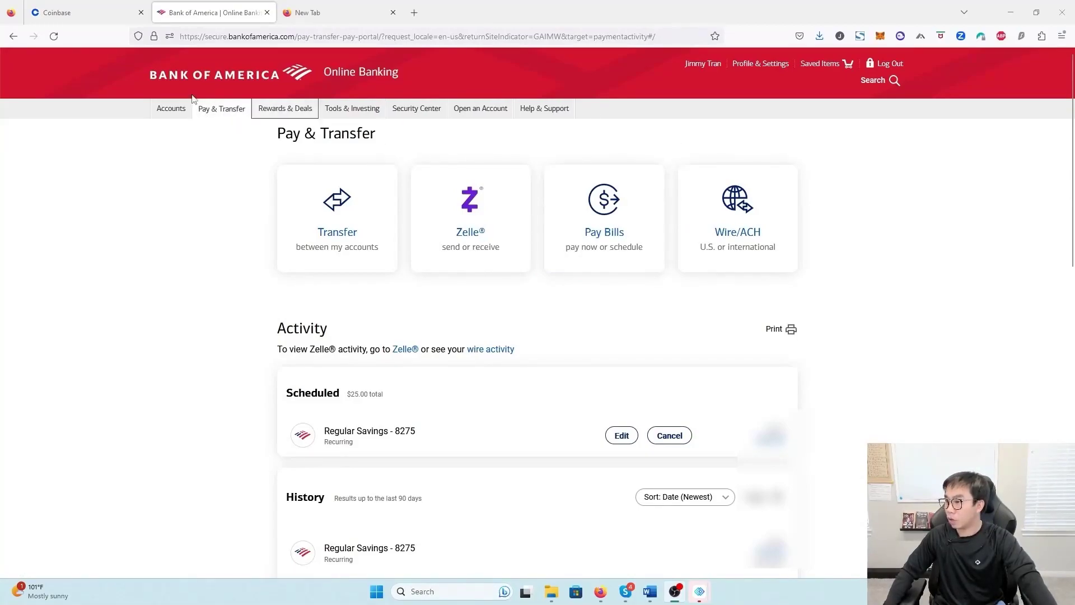
Start a new Wire/ACH recipient as a Domestic (U.S.) business account.
left_click(735, 234)
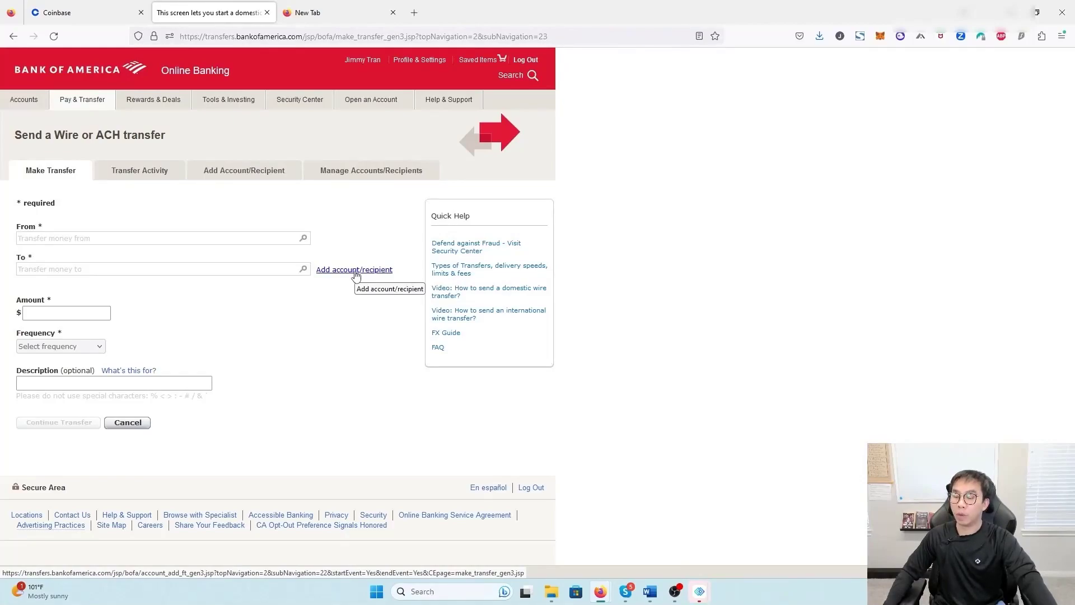
left_click(350, 273)
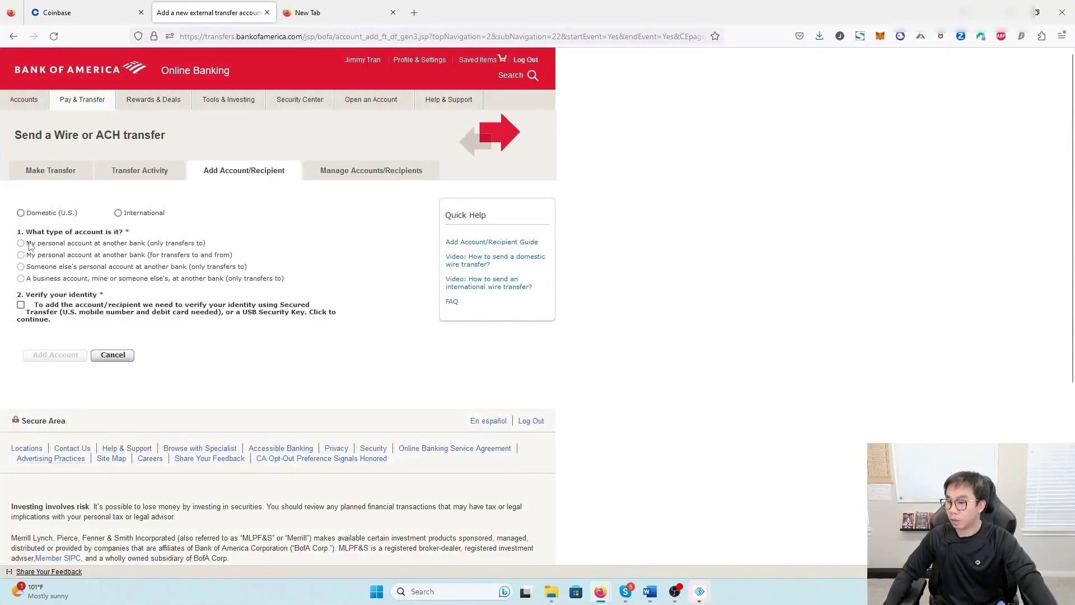
left_click(21, 213)
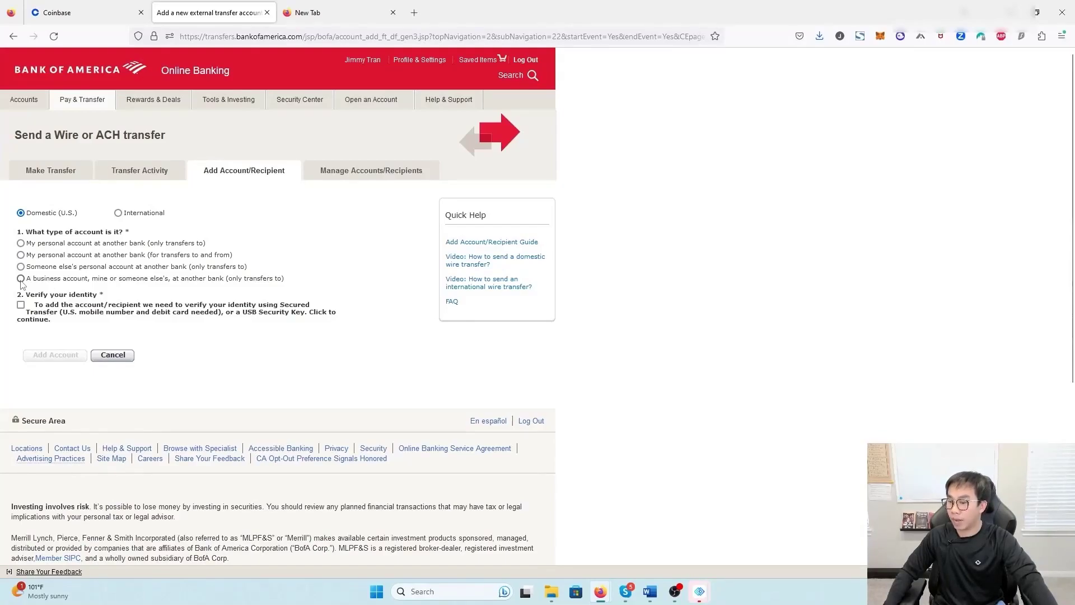
left_click(21, 278)
Open Coinbase's wire transfer instructions through Buy & Sell and Pay with.
left_click(67, 317)
left_click(56, 12)
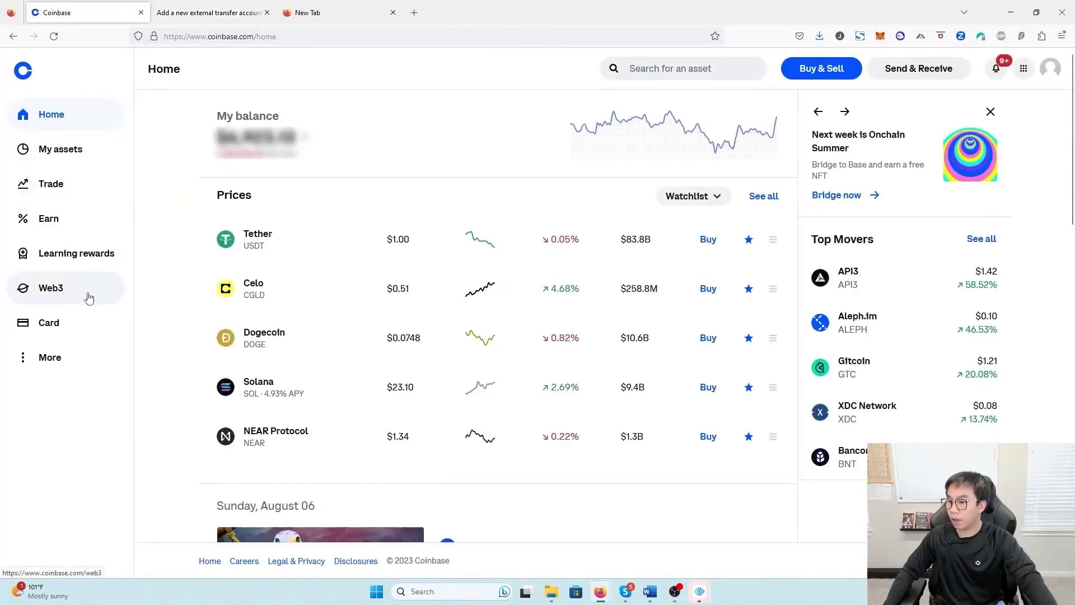
left_click(799, 72)
left_click(563, 352)
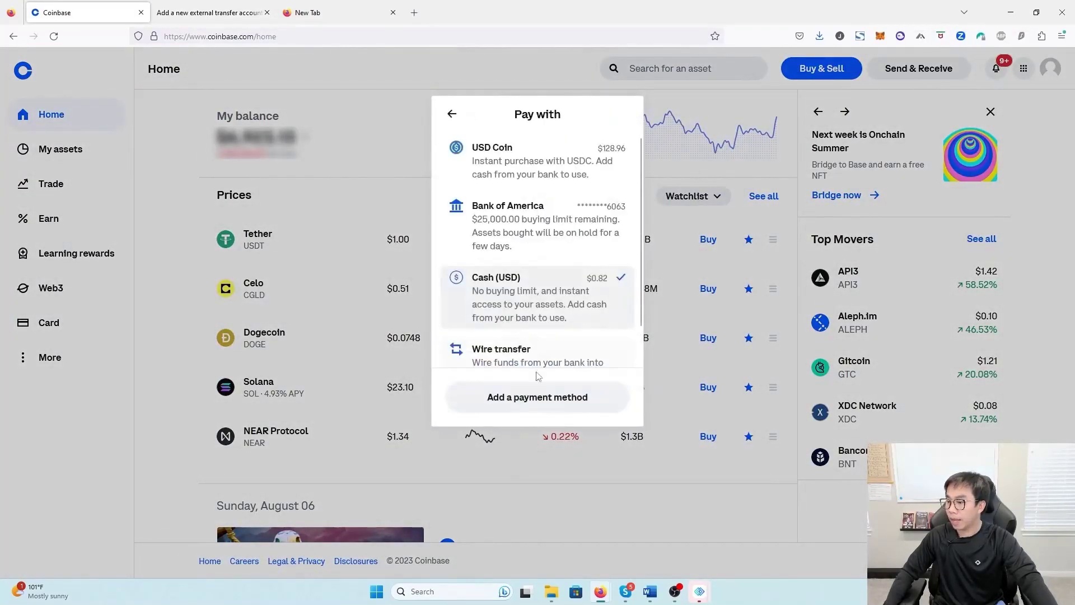
left_click(503, 357)
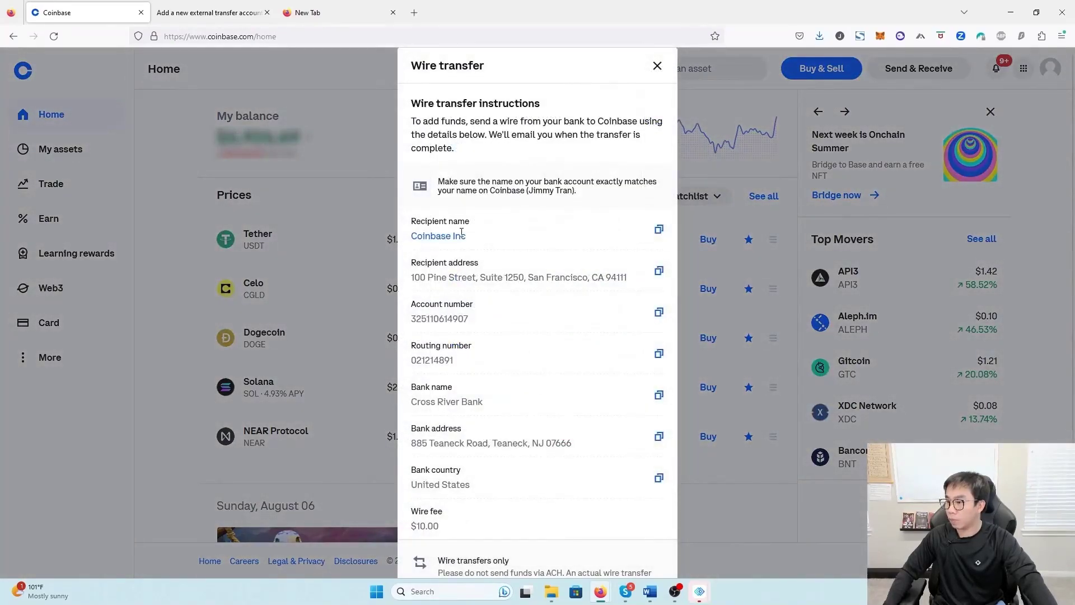
Review the wire instructions, then return to the bank form's business name field for Coinbase Inc.
scroll(521, 358, "down", 2)
scroll(528, 348, "up", 2)
scroll(528, 336, "down", 1)
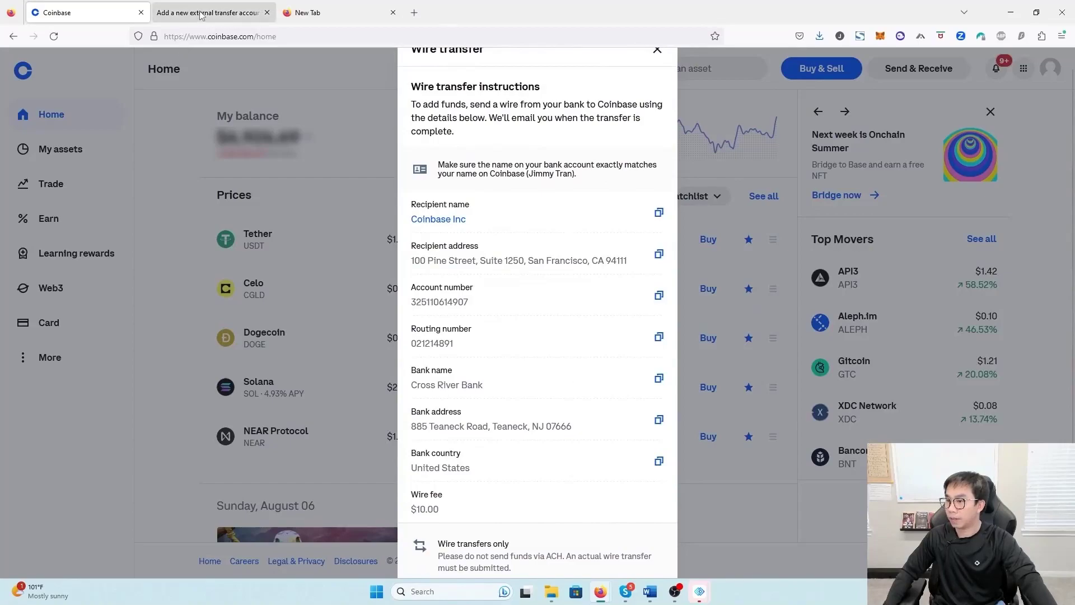
left_click(203, 14)
left_click(64, 314)
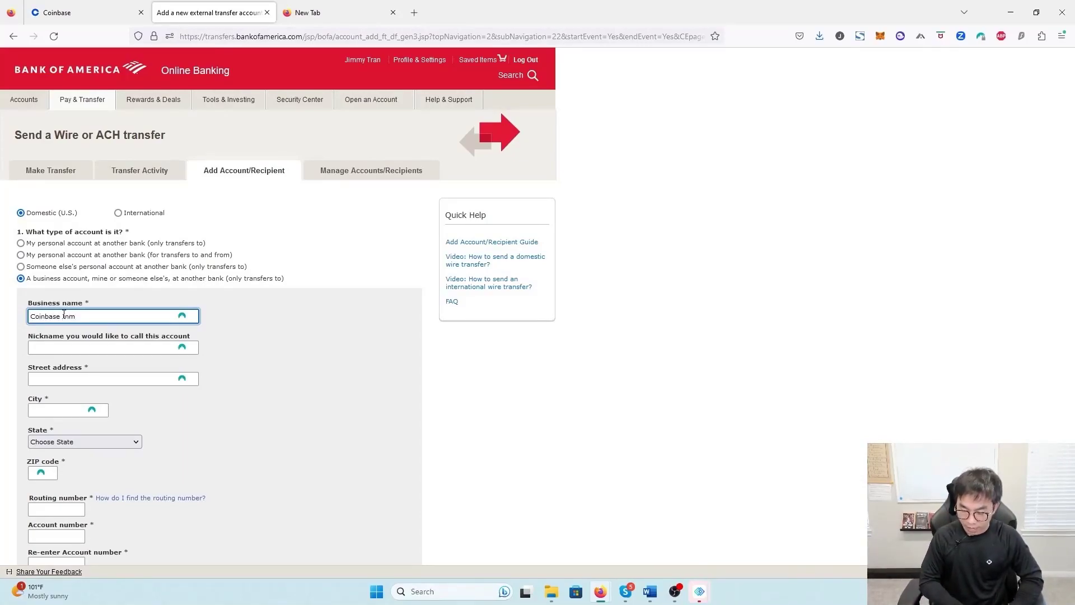
Enter the street address 100 Pine Street Ste 1250, copied from Coinbase's wire details.
key("Tab")
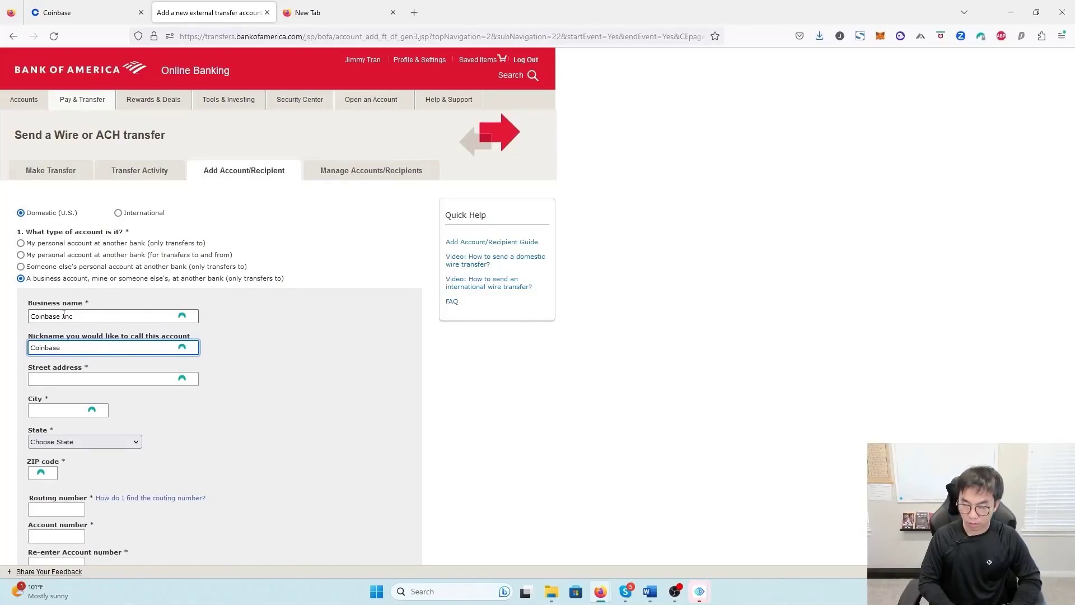
key("Tab")
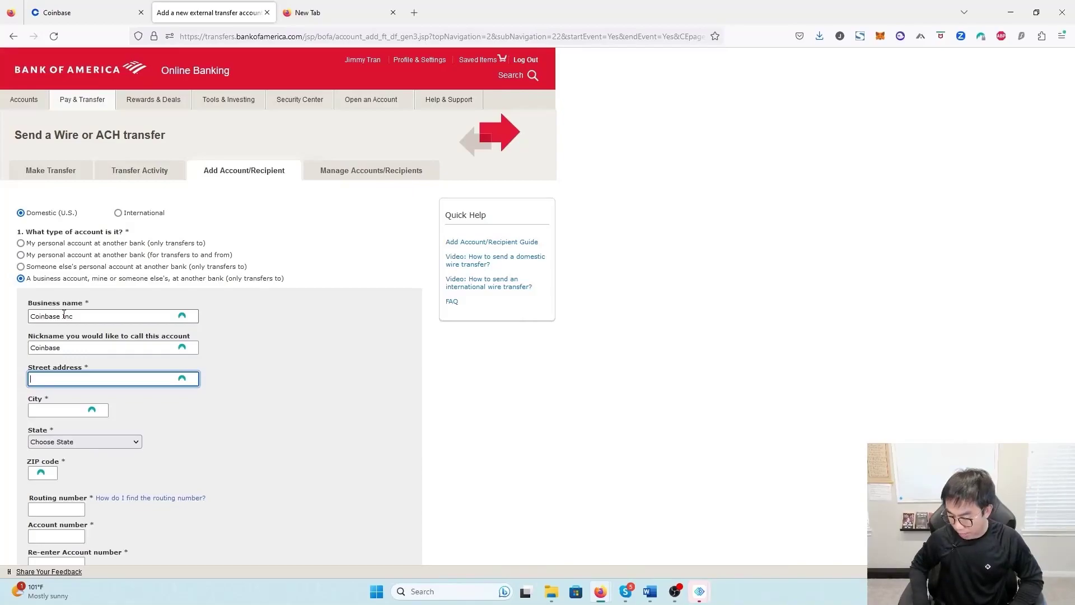
type("100")
left_click(56, 13)
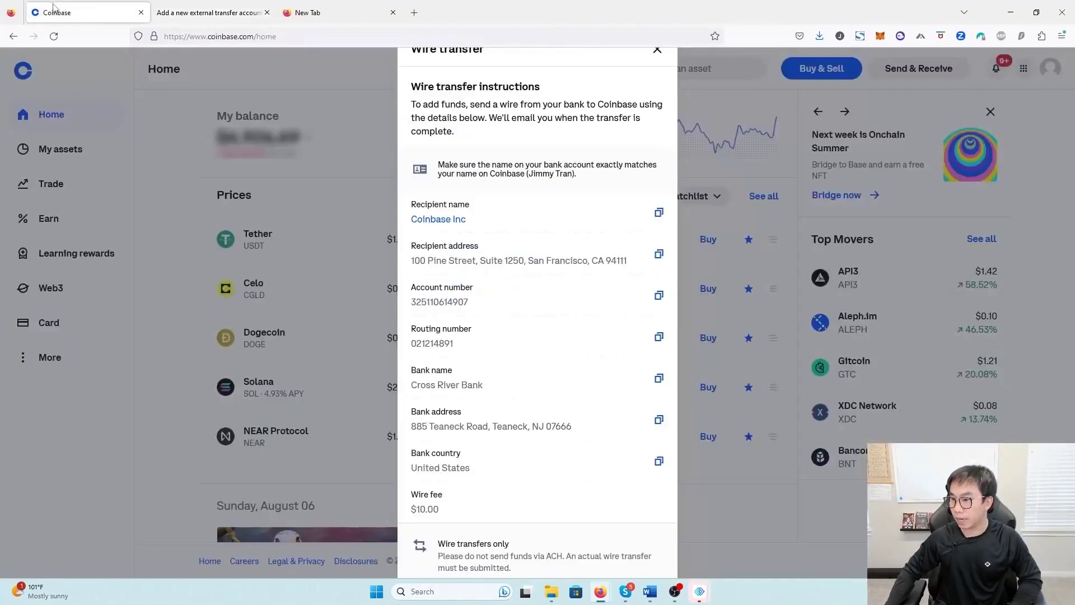
left_click_drag(413, 265, 484, 259)
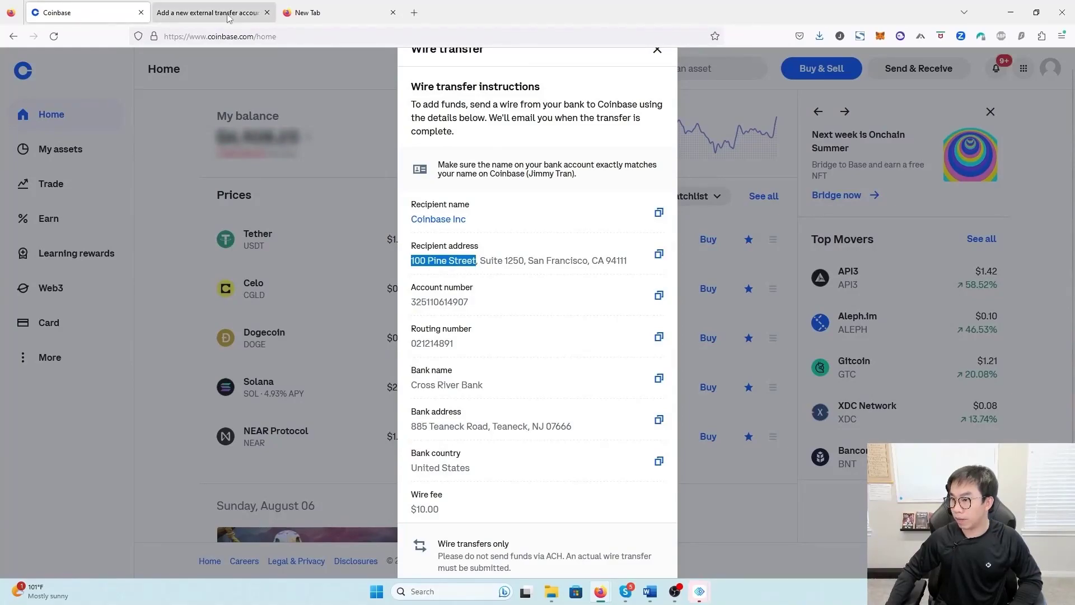
left_click(208, 13)
type("Pine Street Ste 1250")
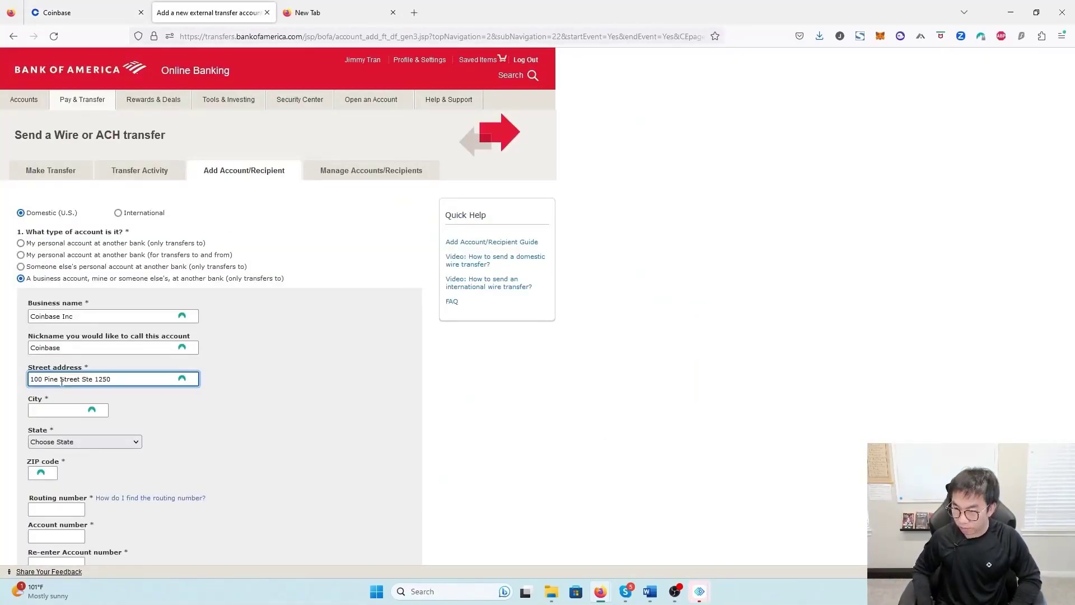
Enter the city San Francisco from Coinbase's recipient address.
key("Tab")
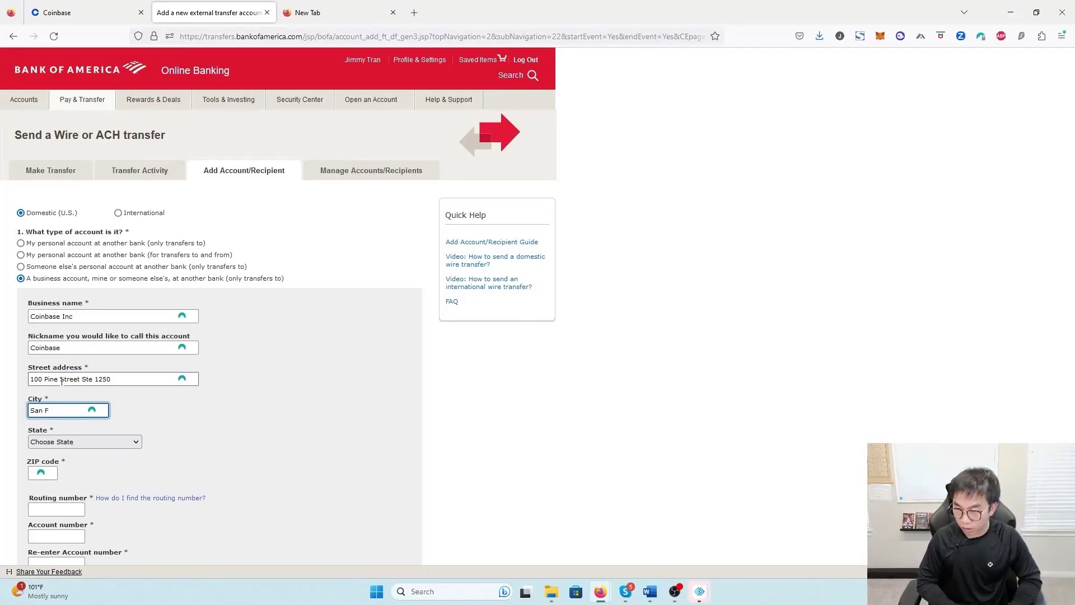
left_click(62, 14)
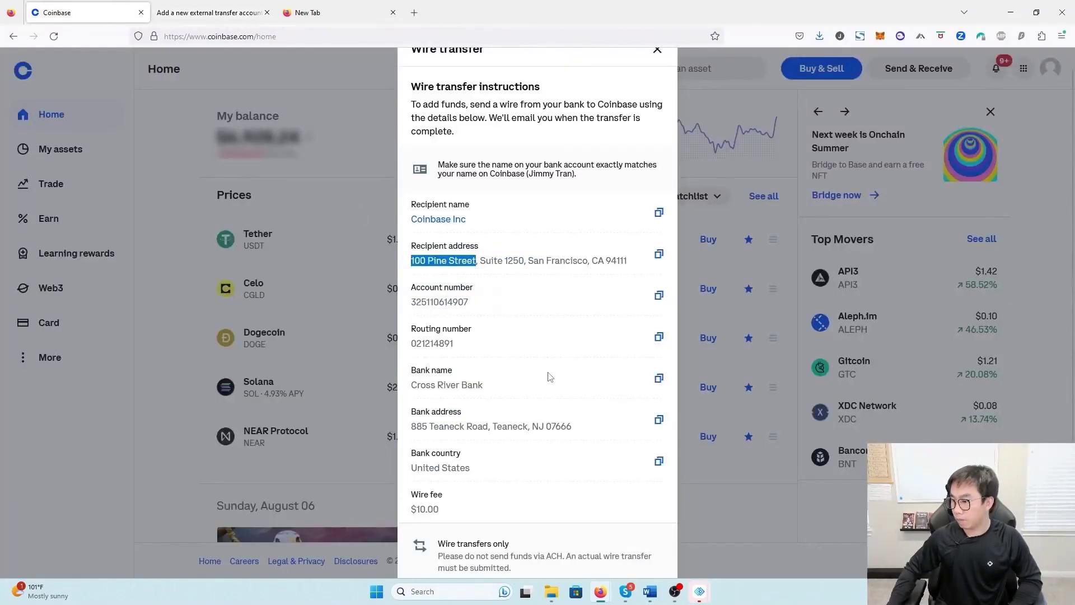
left_click_drag(530, 258, 589, 261)
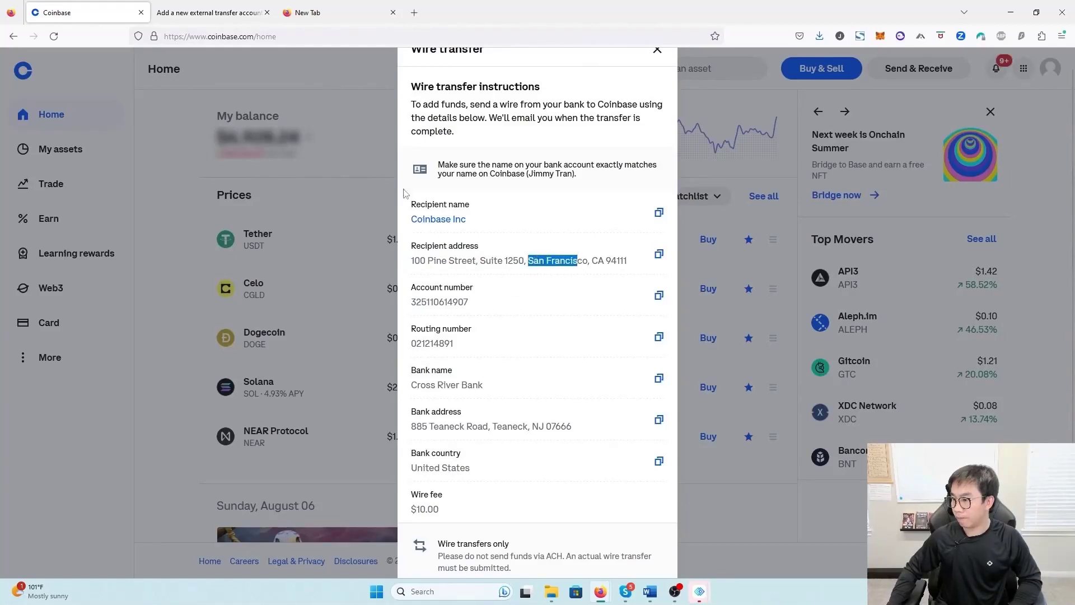
left_click(208, 13)
left_click(58, 411)
type("ra")
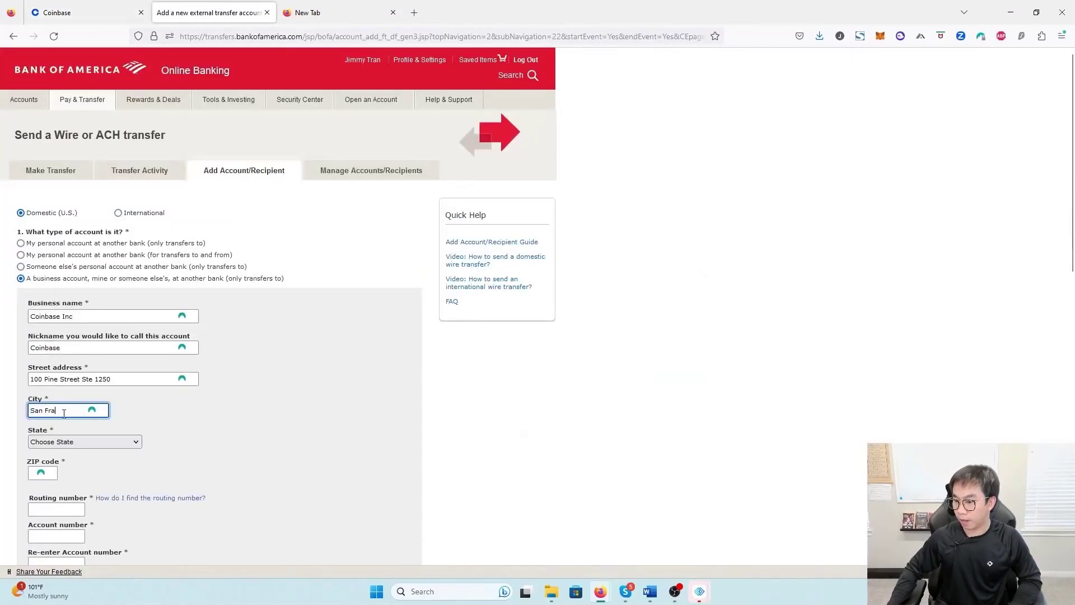
type("ncisco")
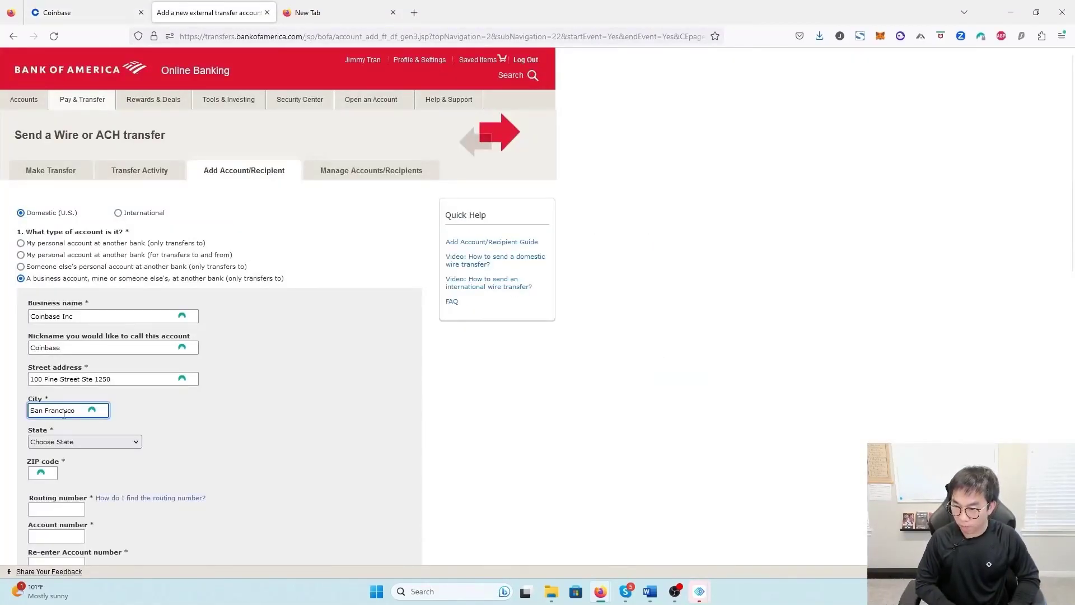
Choose California as the state, enter ZIP 94111, and move to the routing number.
left_click(74, 443)
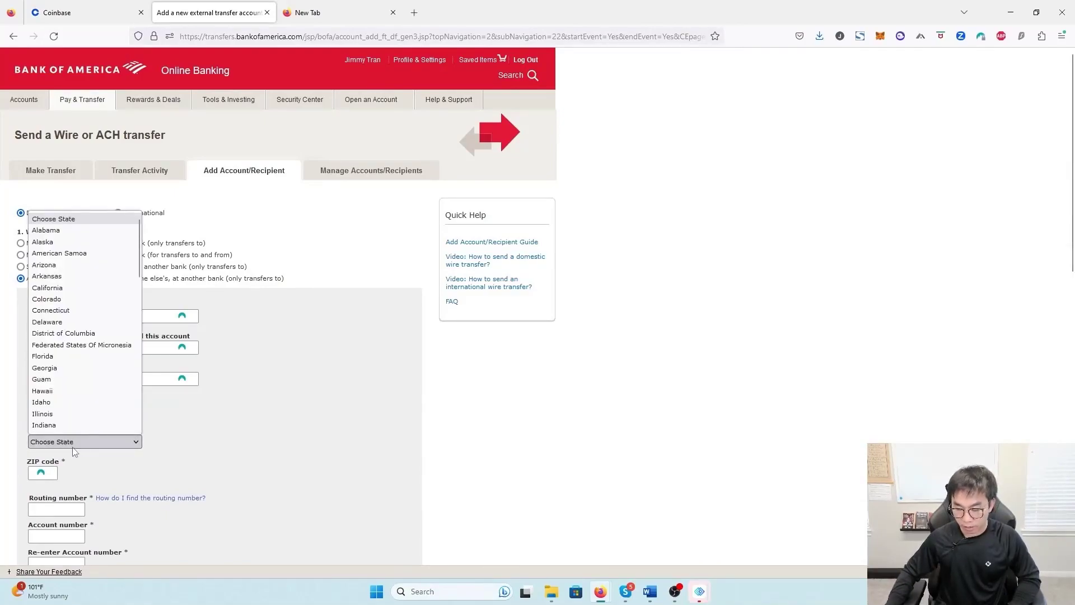
left_click(52, 282)
left_click(35, 475)
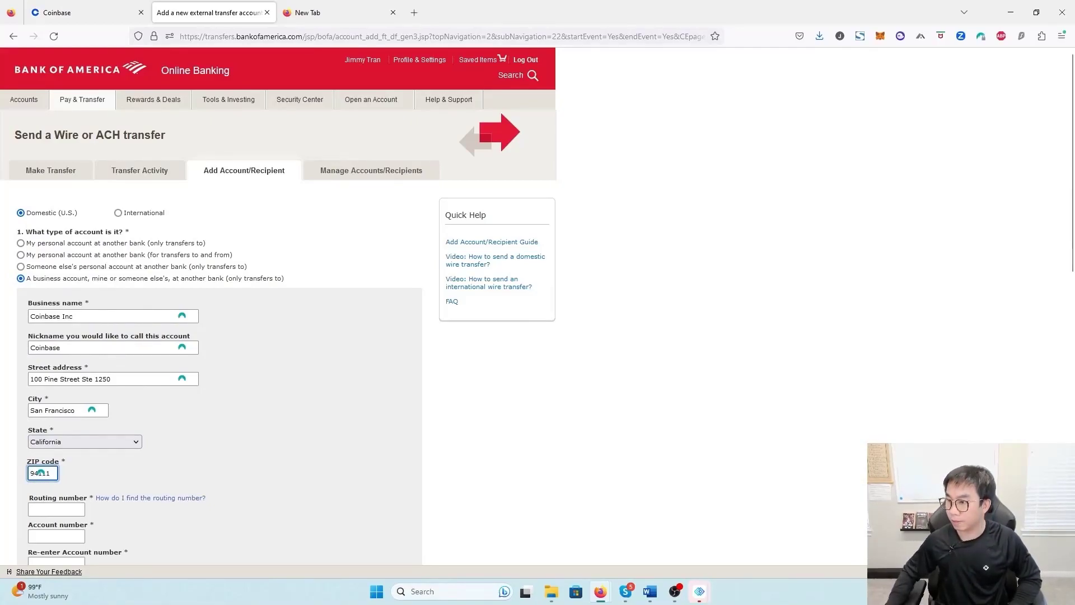
key("ctrl+shift+Tab")
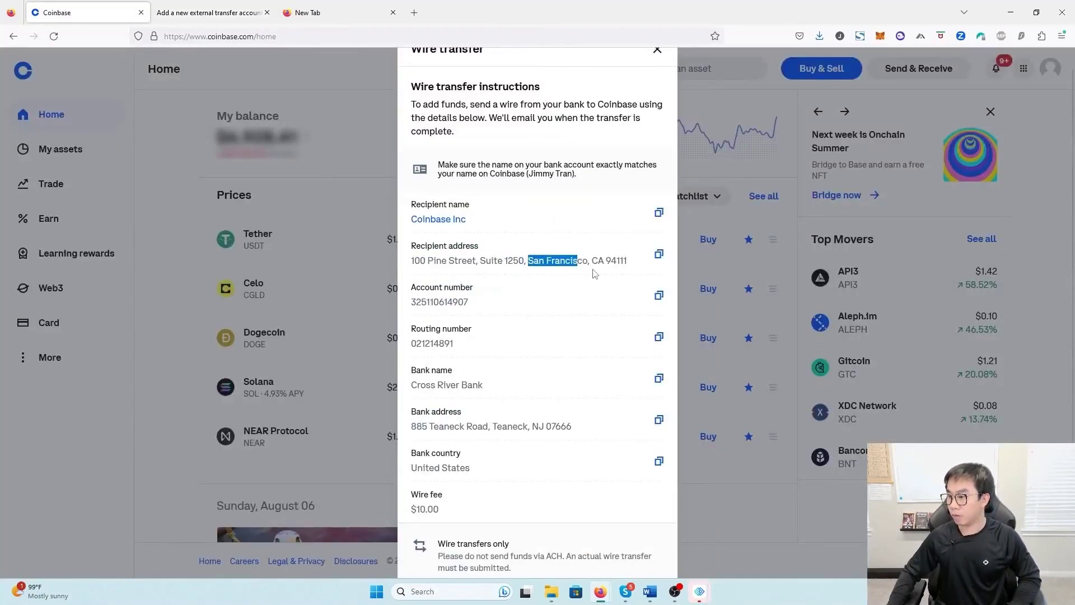
key("ctrl+Tab")
scroll(176, 405, "down", 3)
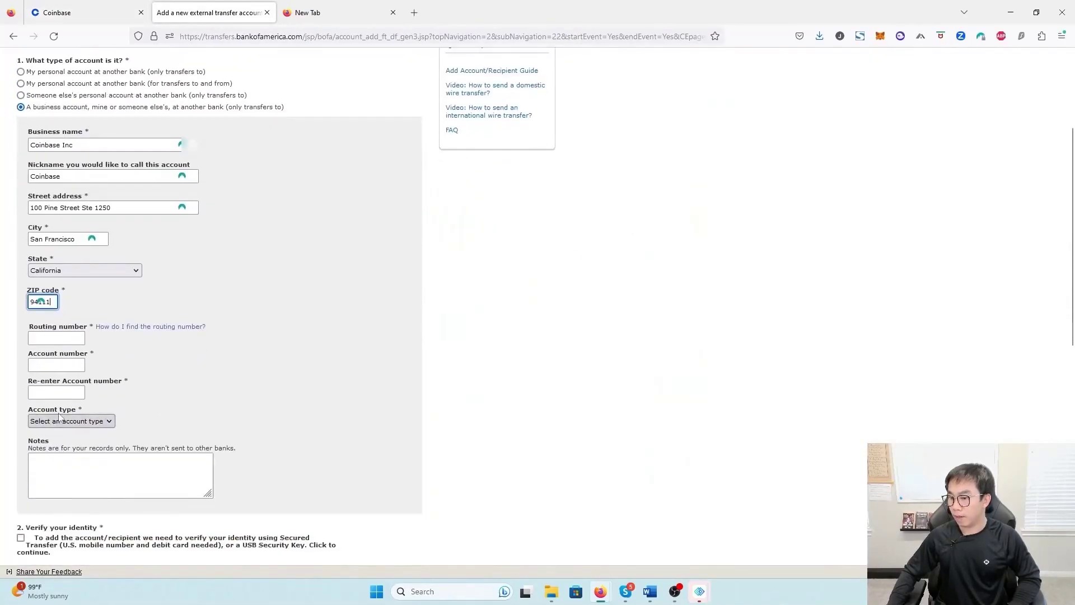
left_click(51, 340)
left_click(89, 12)
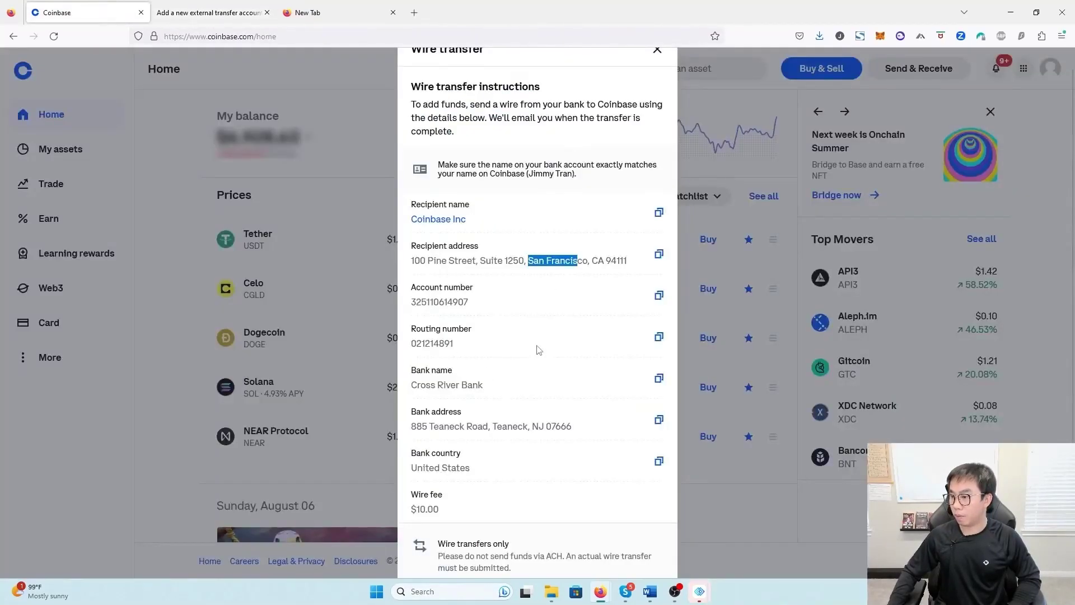
Enter Coinbase's routing number 021214891 in the Routing number field.
left_click(660, 337)
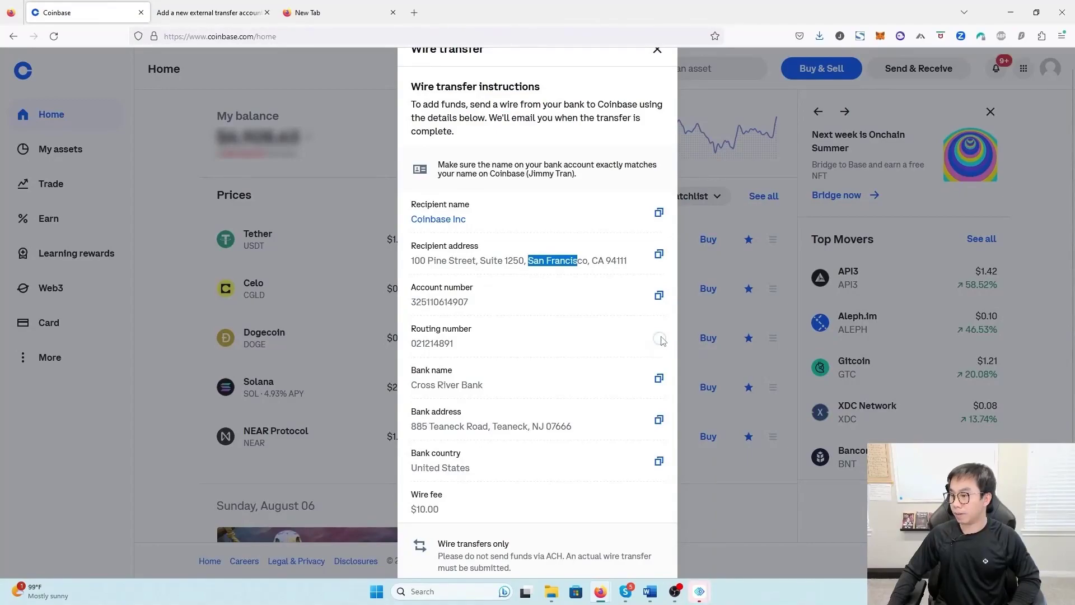
left_click(177, 8)
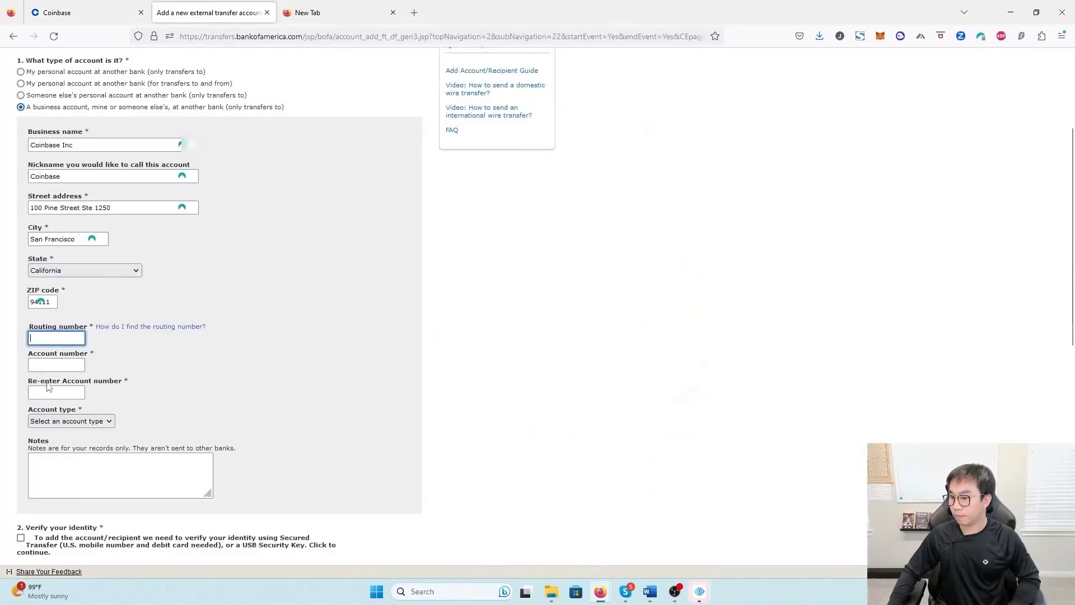
key("ctrl+v")
key("ctrl+a")
type("0")
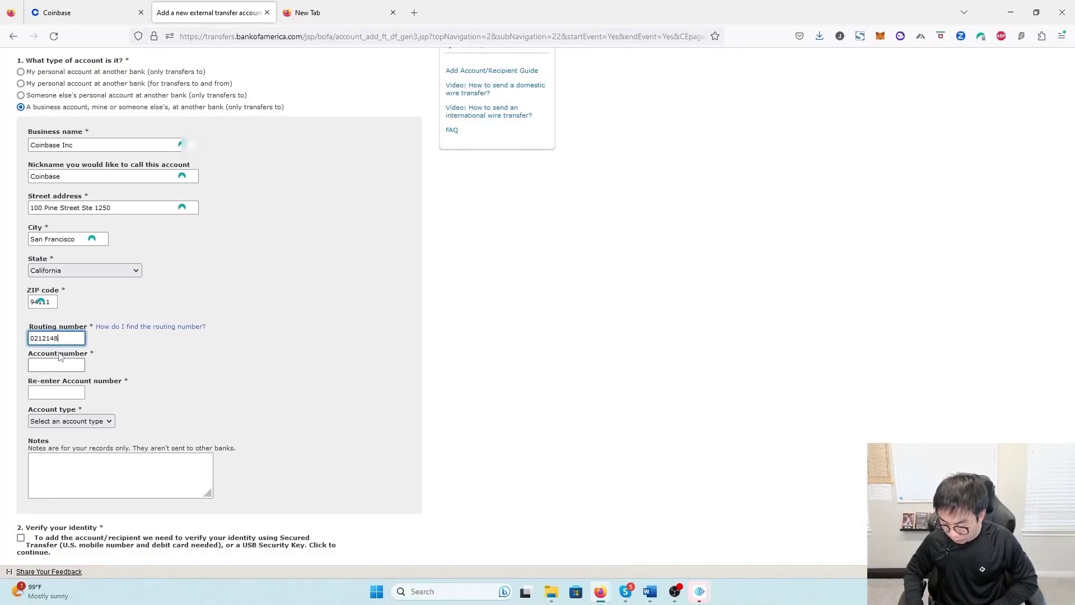
left_click(48, 369)
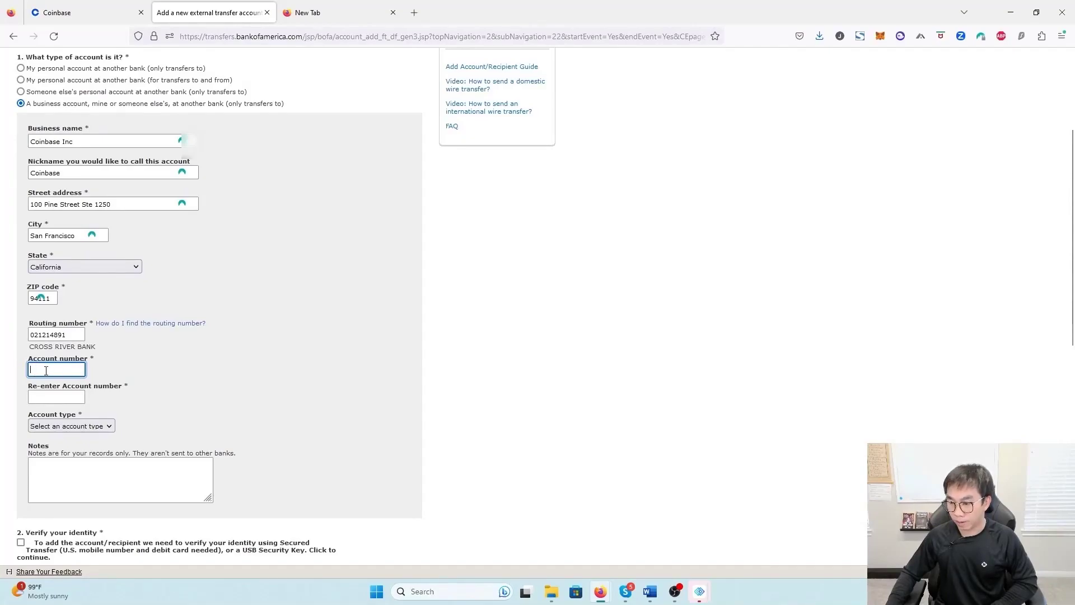
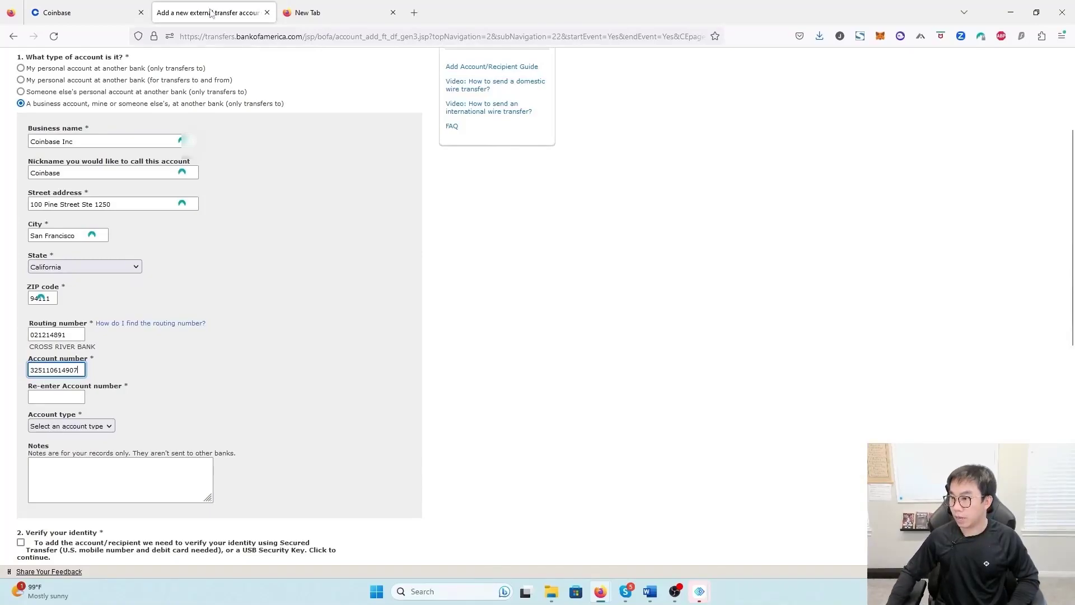
key("ctrl+shift+Tab")
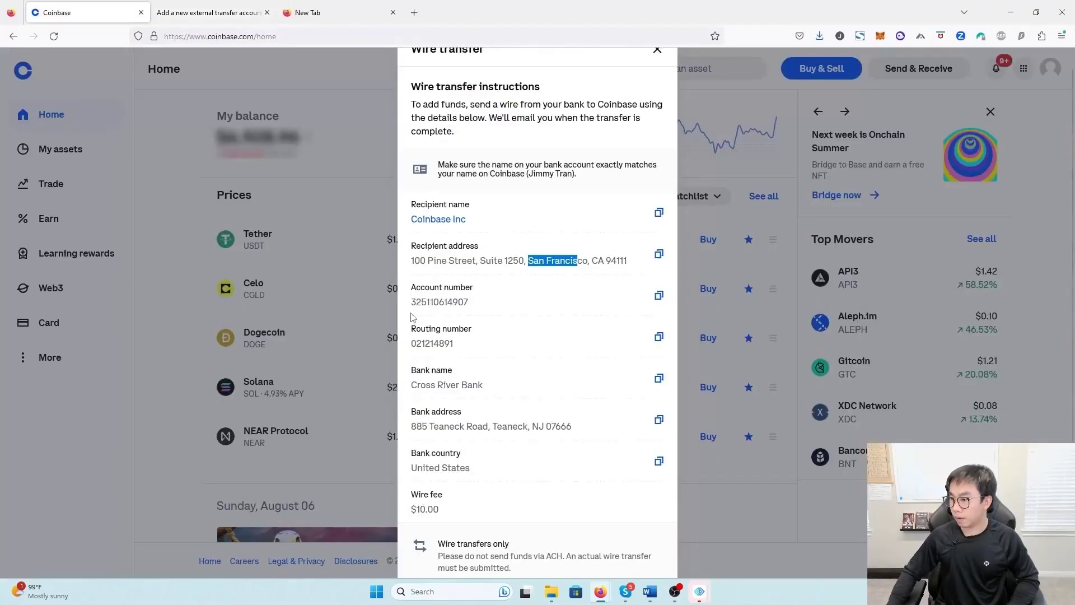
left_click_drag(413, 307, 448, 305)
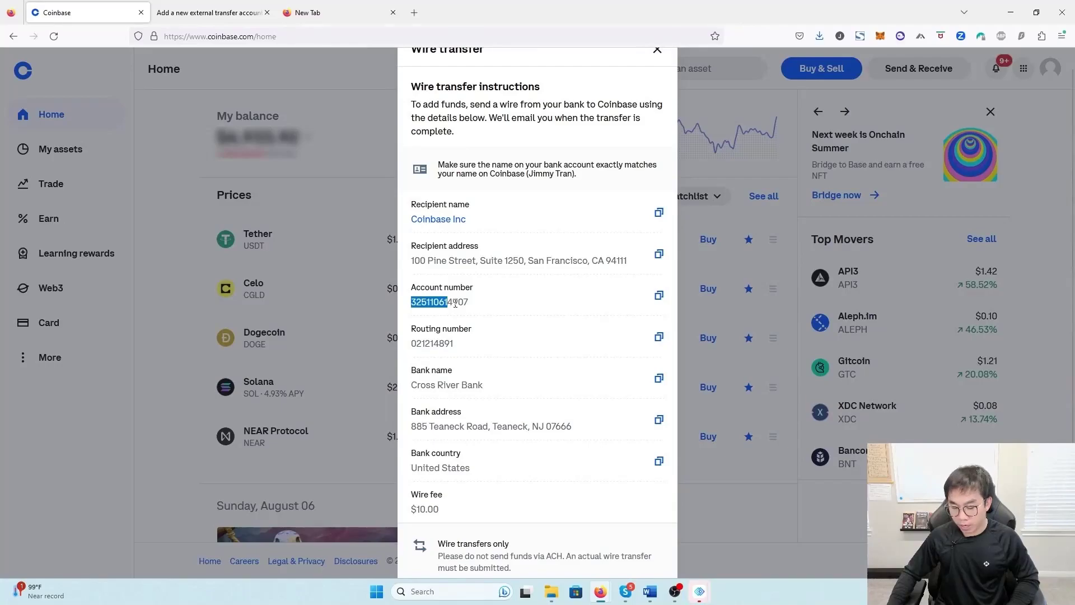
key("ctrl+Tab")
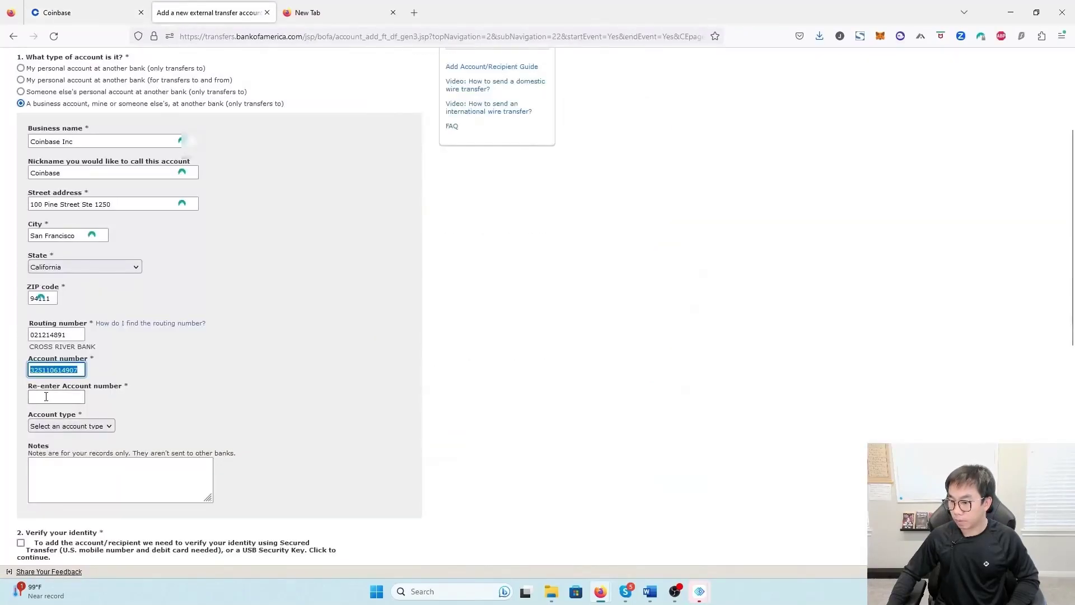
key("Tab")
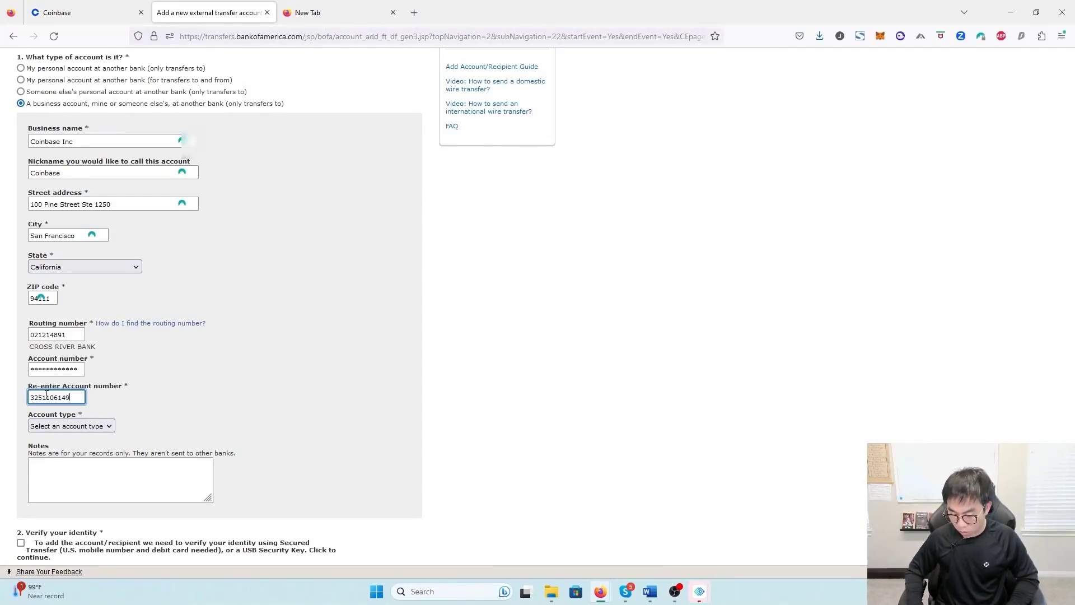
Set account type to Business Checking and add a note naming the holder's Coinbase account.
left_click(79, 427)
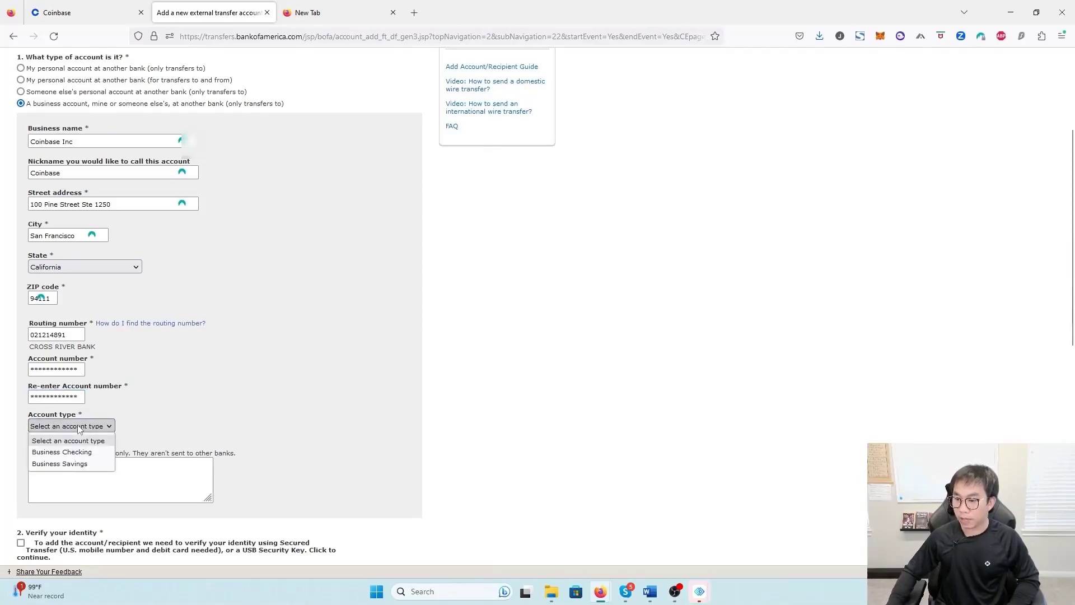
left_click(67, 452)
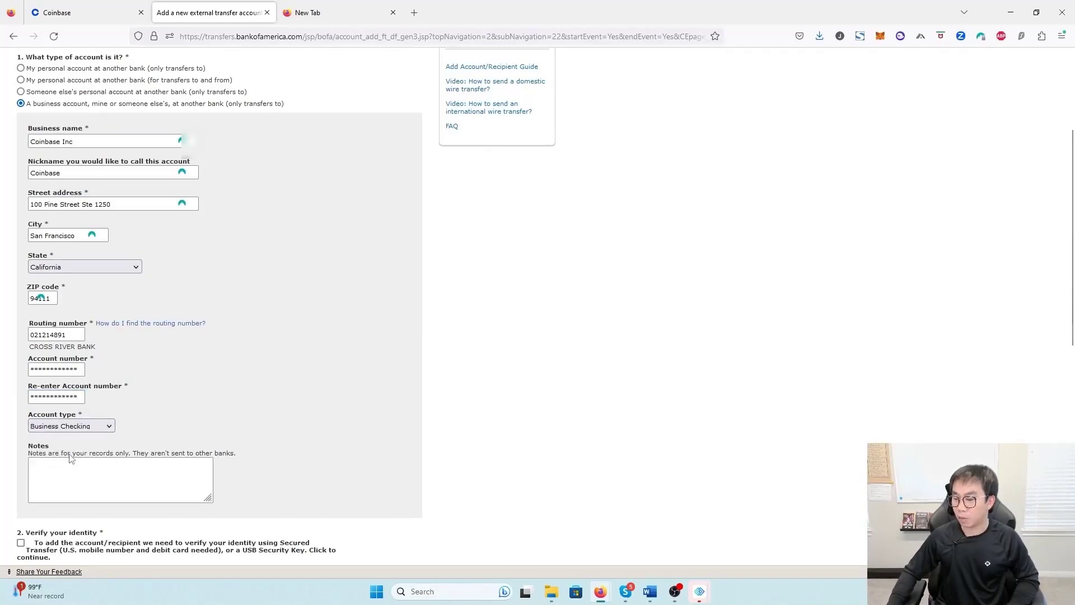
left_click(57, 471)
scroll(235, 398, "down", 2)
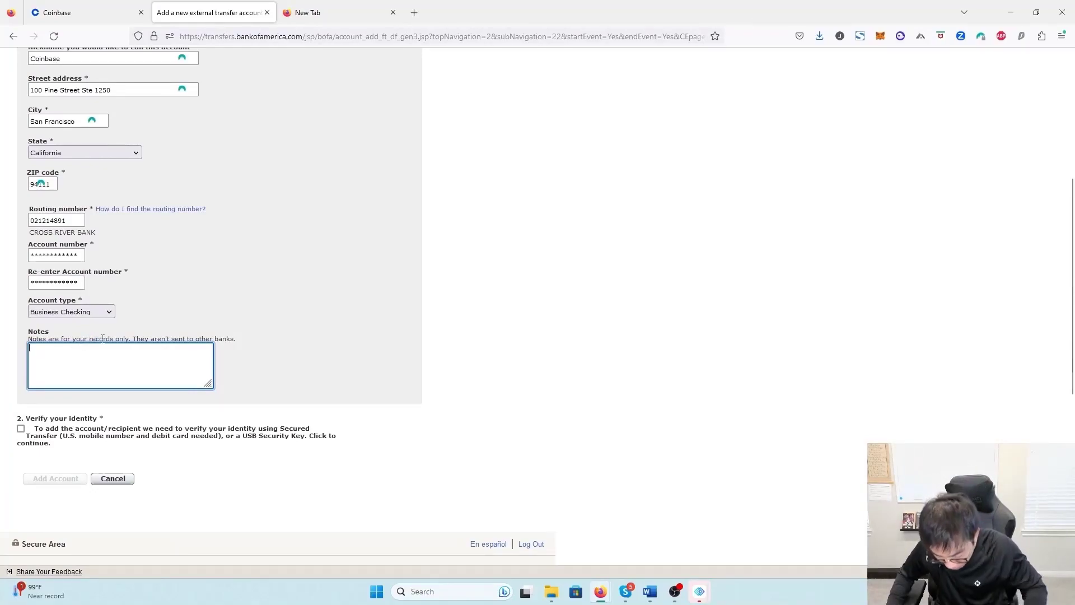
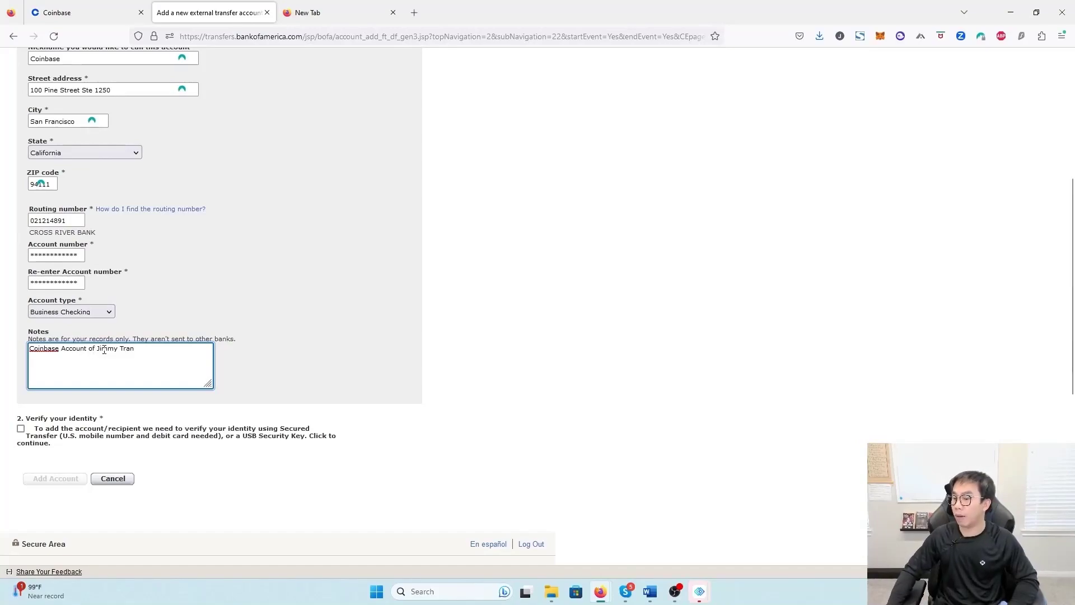
left_click_drag(98, 348, 157, 347)
left_click(164, 347)
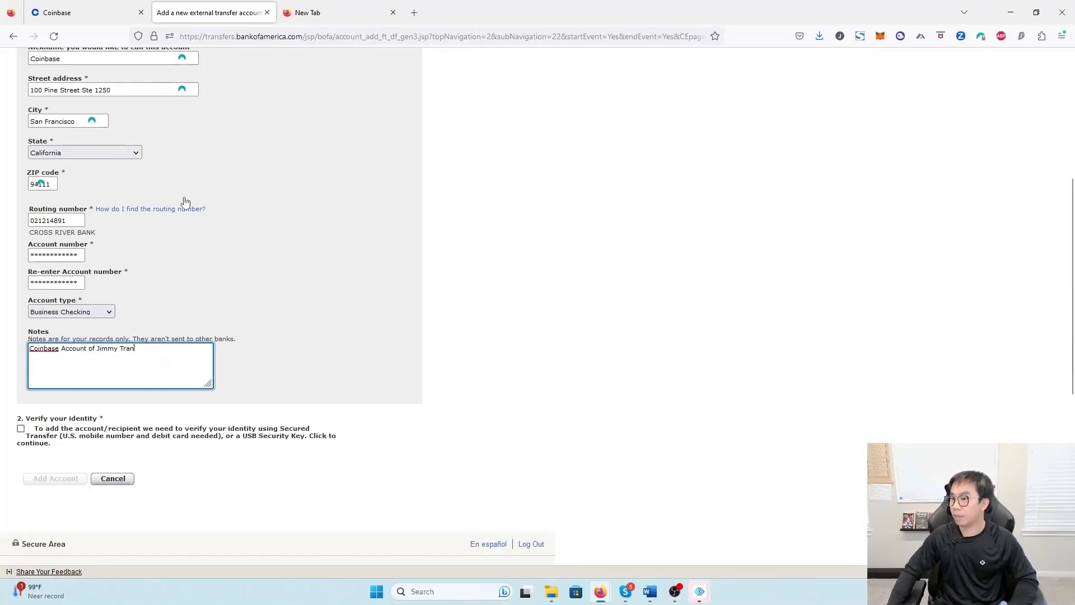
left_click(66, 14)
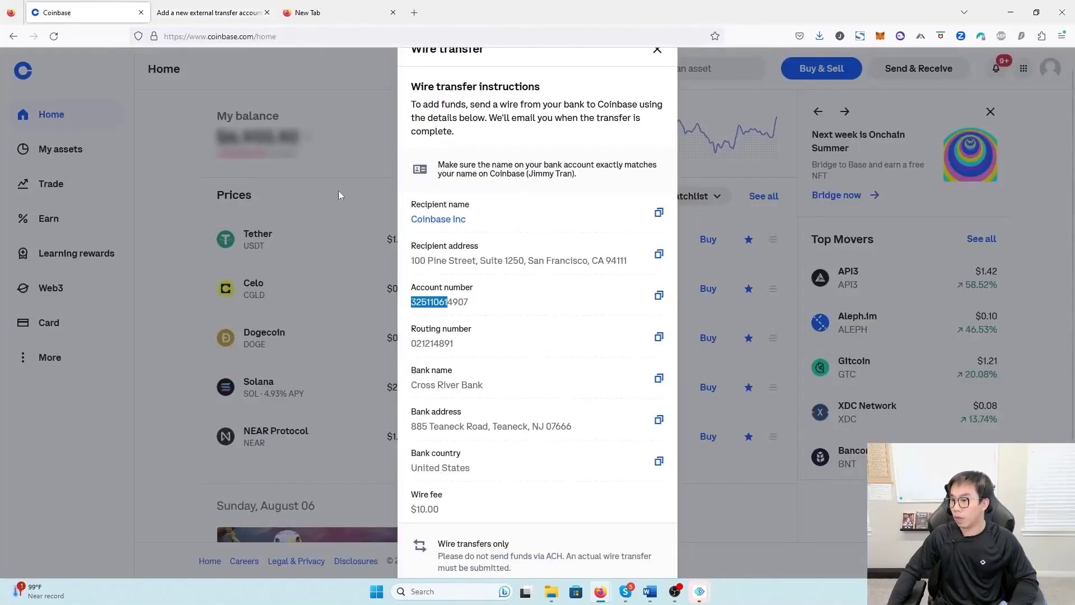
left_click_drag(528, 174, 576, 174)
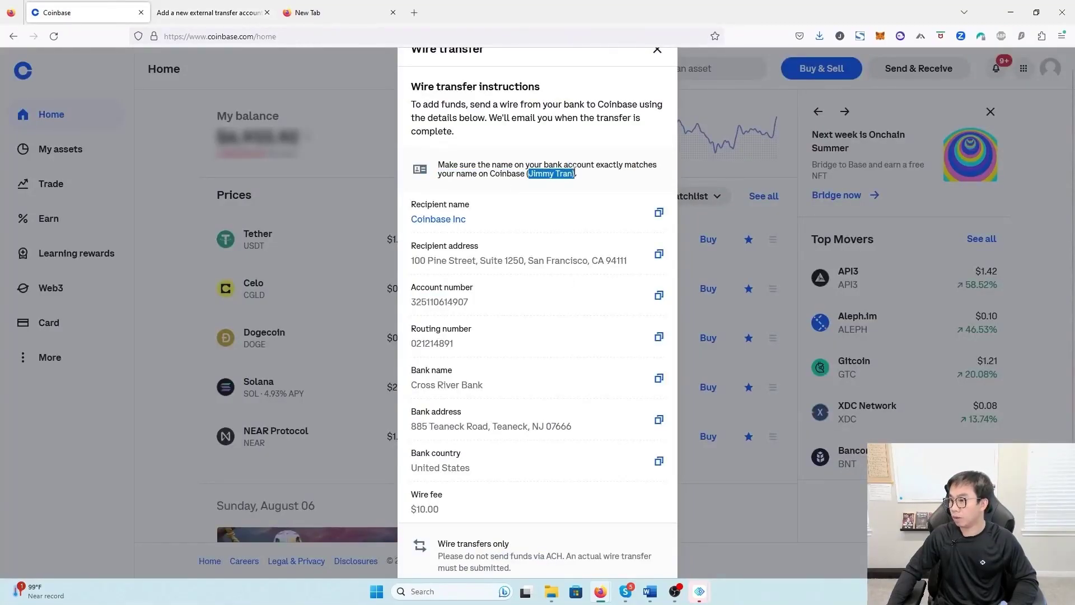
left_click(210, 13)
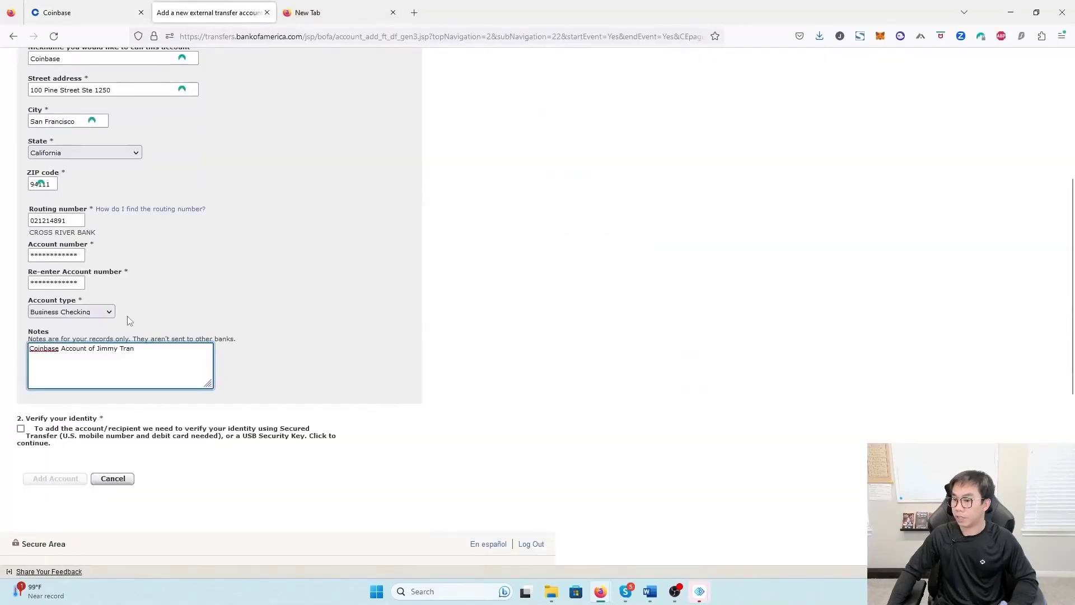
left_click_drag(101, 348, 151, 346)
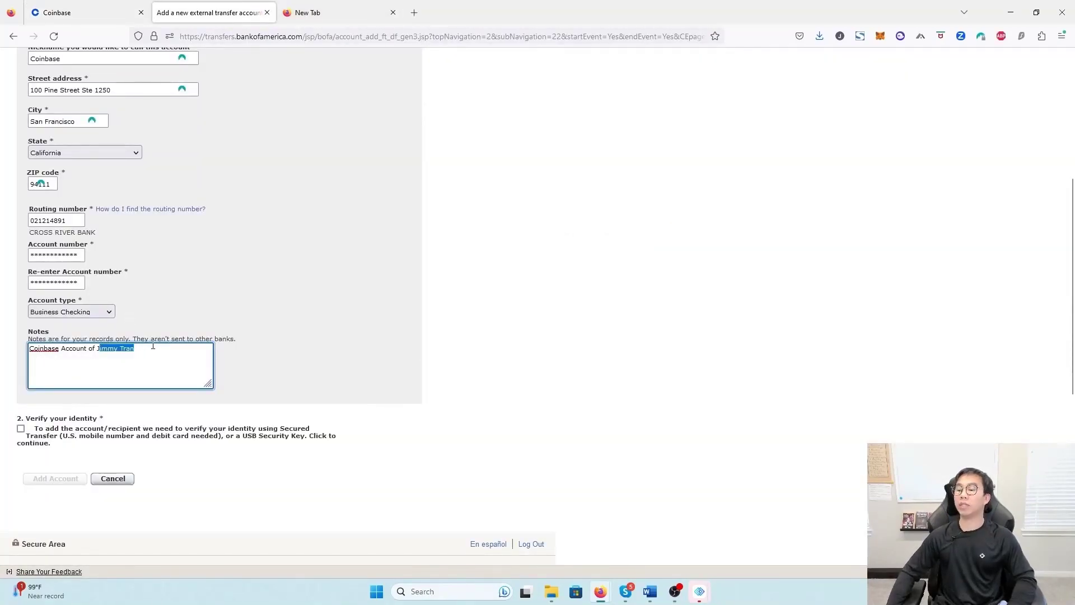
left_click_drag(143, 348, 31, 365)
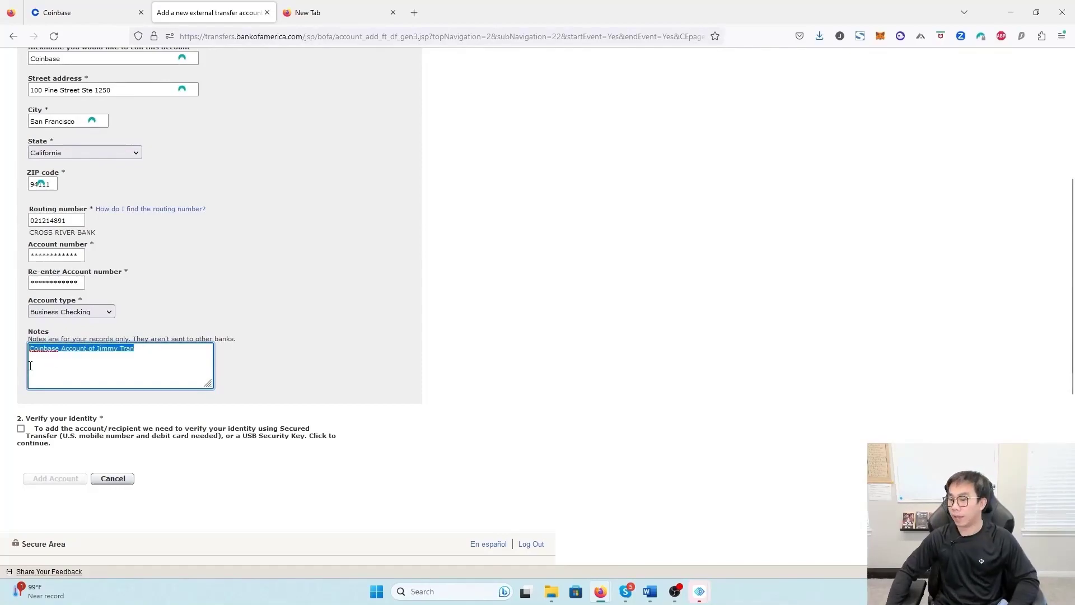
left_click(120, 370)
scroll(278, 229, "up", 3)
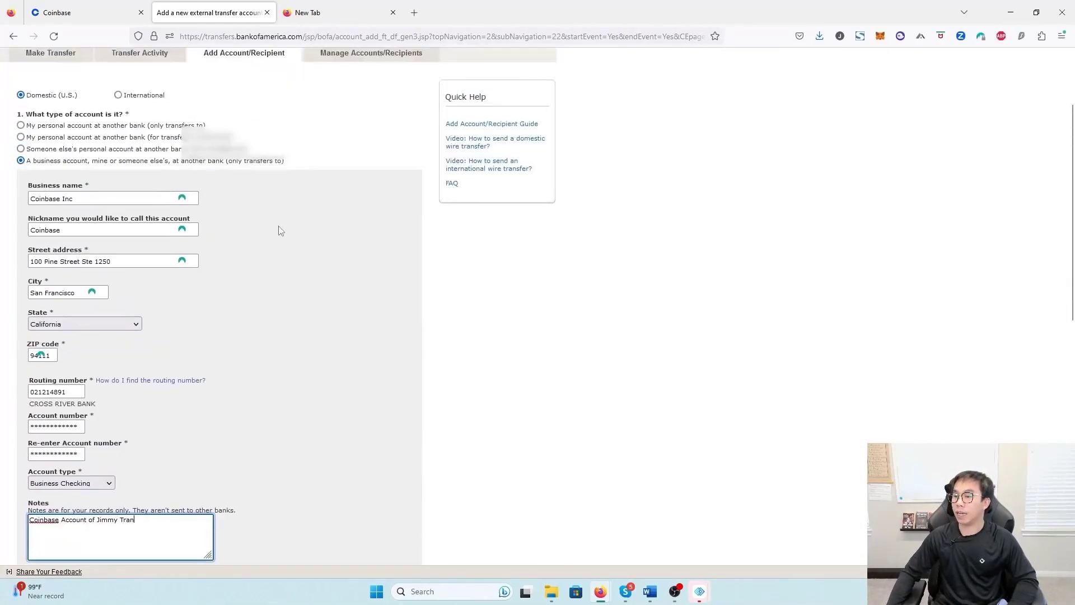
scroll(283, 192, "up", 2)
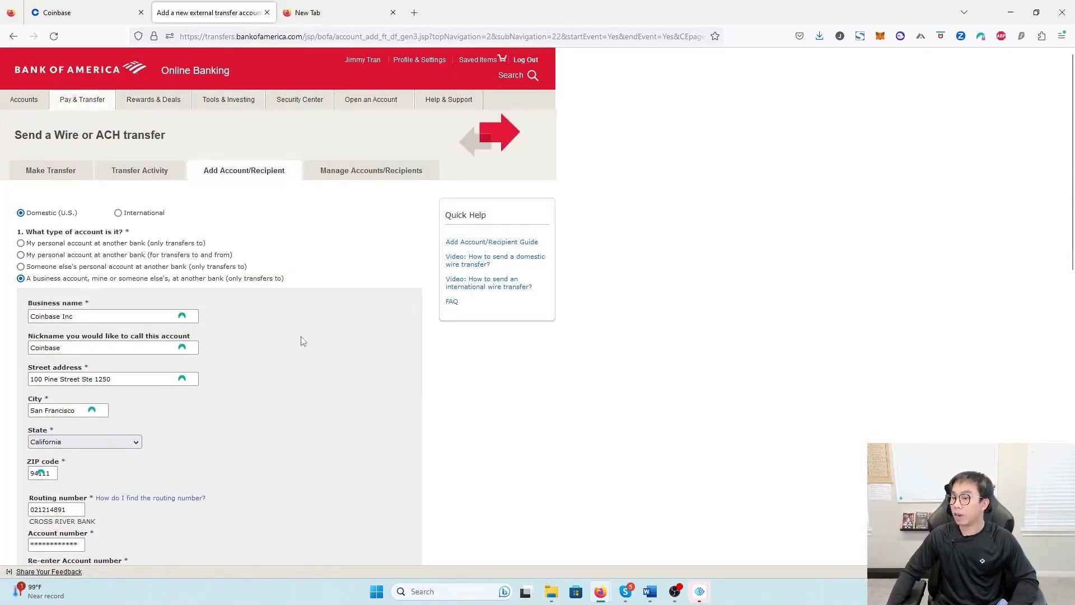
scroll(310, 340, "down", 4)
scroll(310, 340, "down", 4)
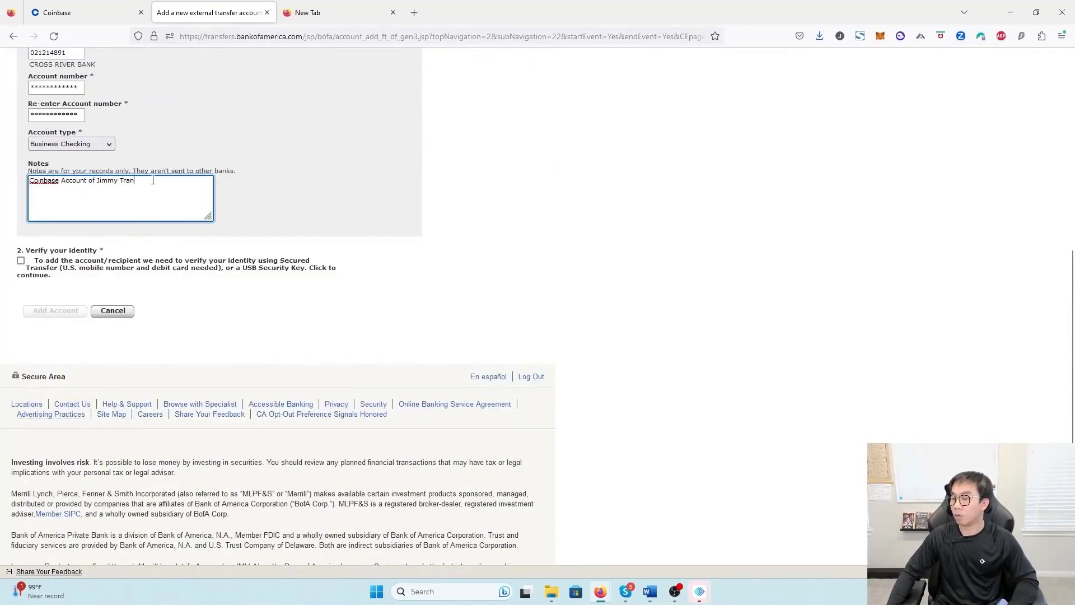
left_click(59, 12)
left_click_drag(539, 177, 574, 175)
left_click(210, 13)
scroll(340, 183, "up", 7)
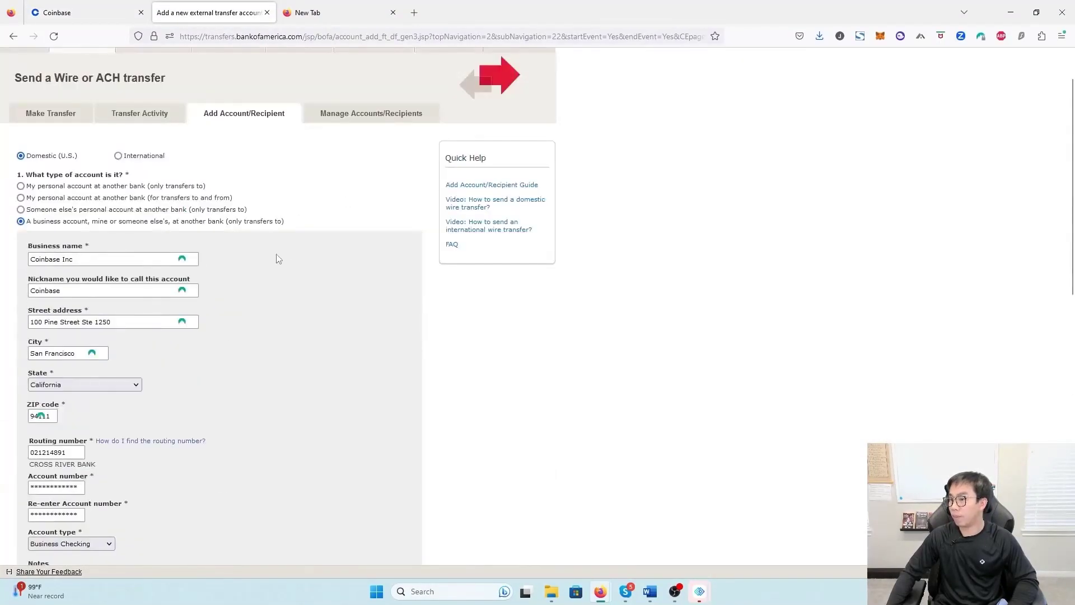
scroll(273, 236, "down", 4)
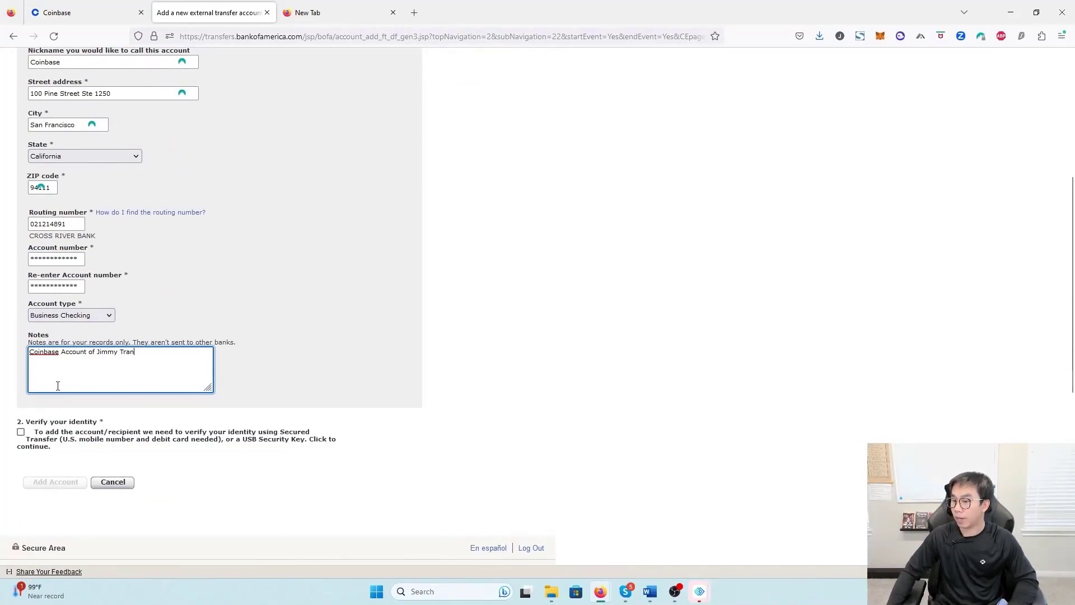
left_click_drag(32, 353, 153, 355)
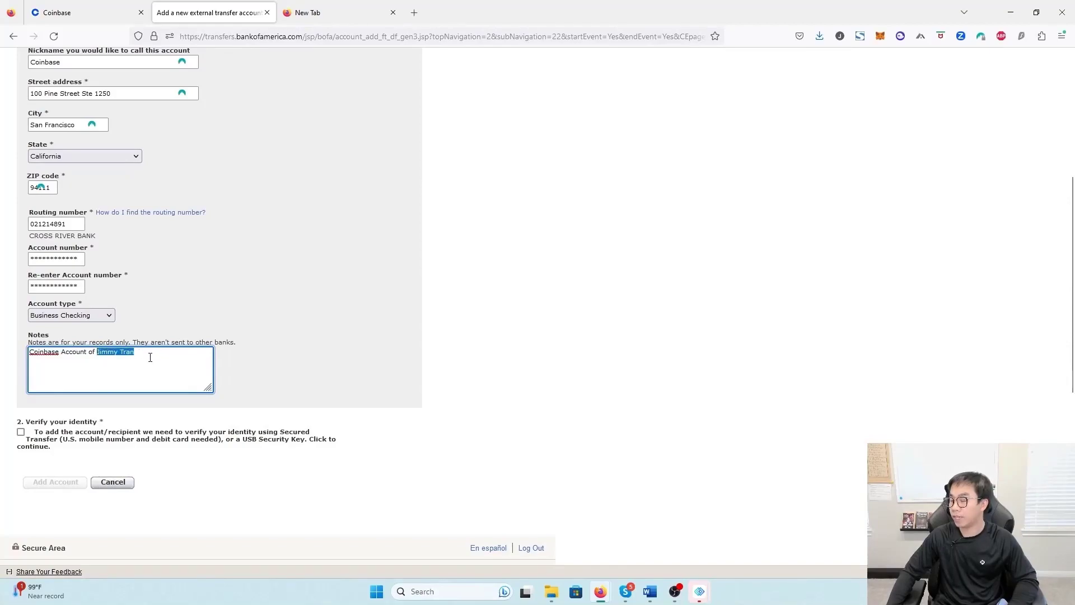
left_click(150, 358)
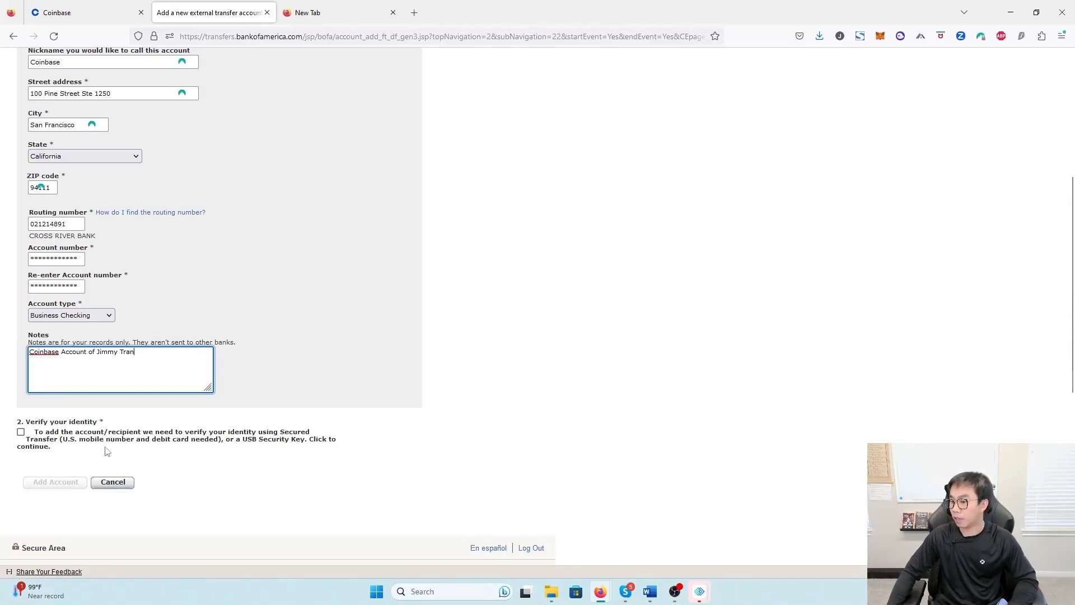
Tick Verify your identity, have a code texted, and enter the authorization code.
left_click(21, 432)
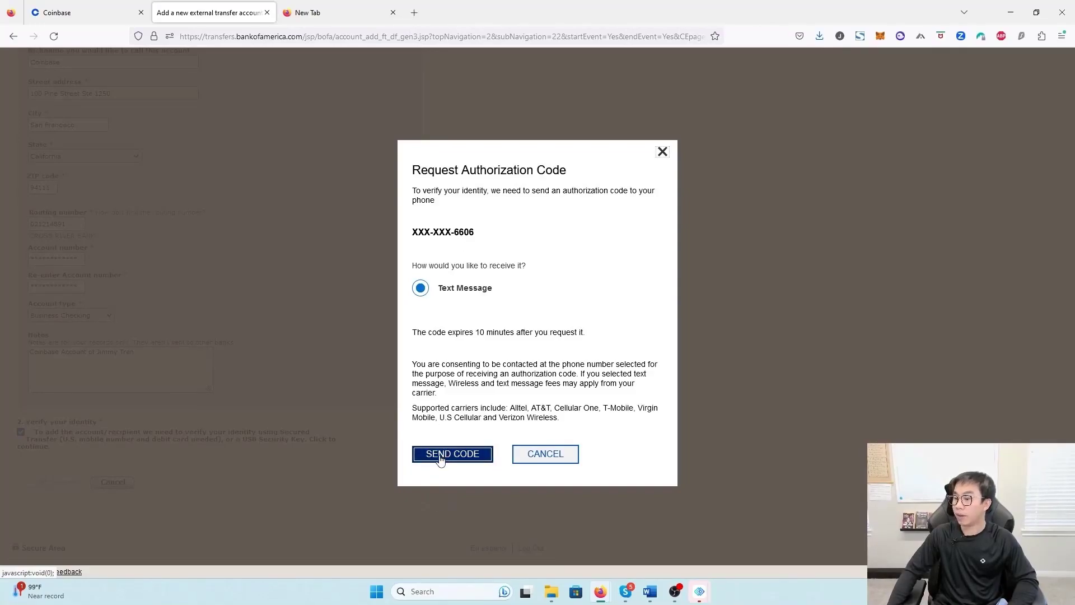
left_click(440, 456)
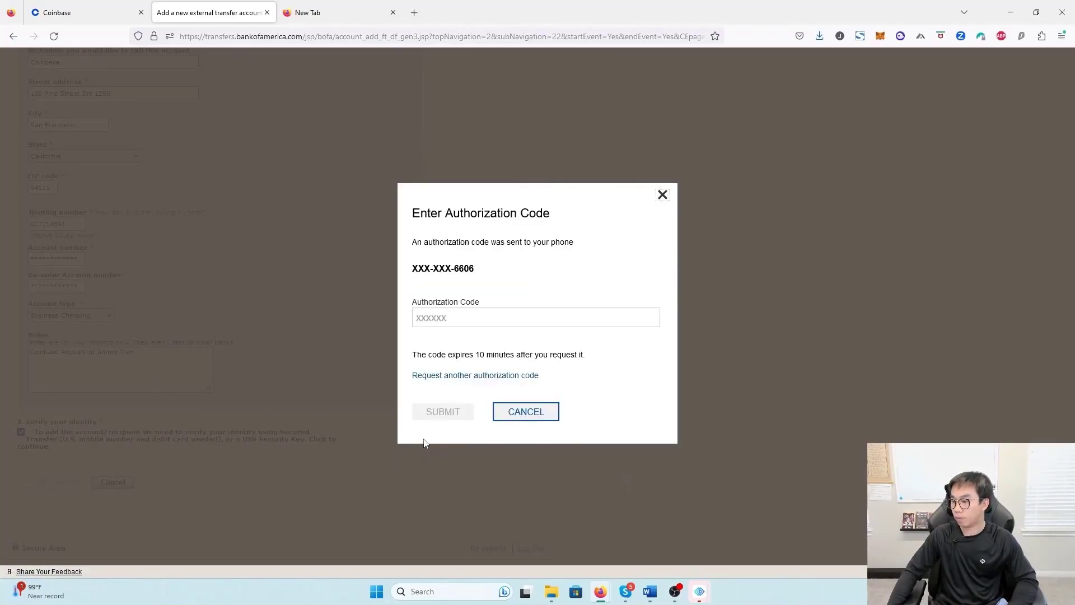
left_click(434, 313)
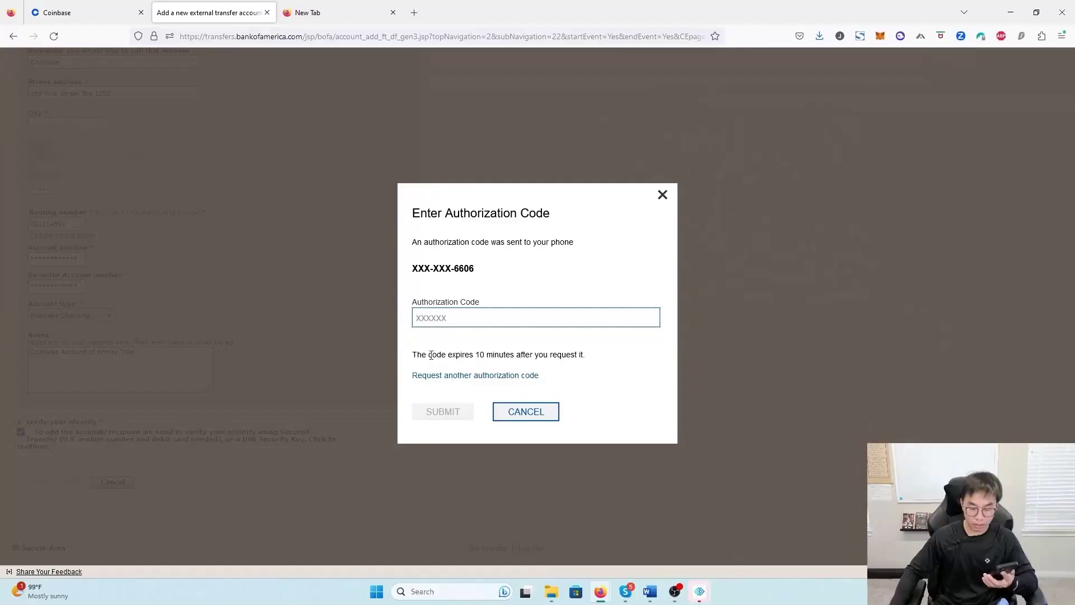
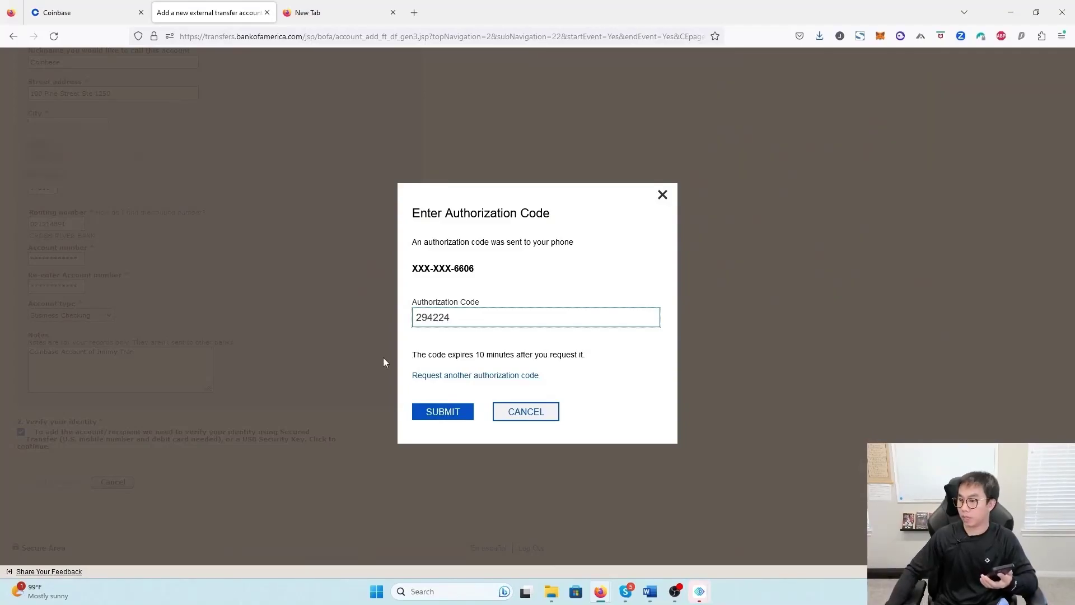
Submit the authorization code and the new Coinbase recipient account.
left_click(442, 415)
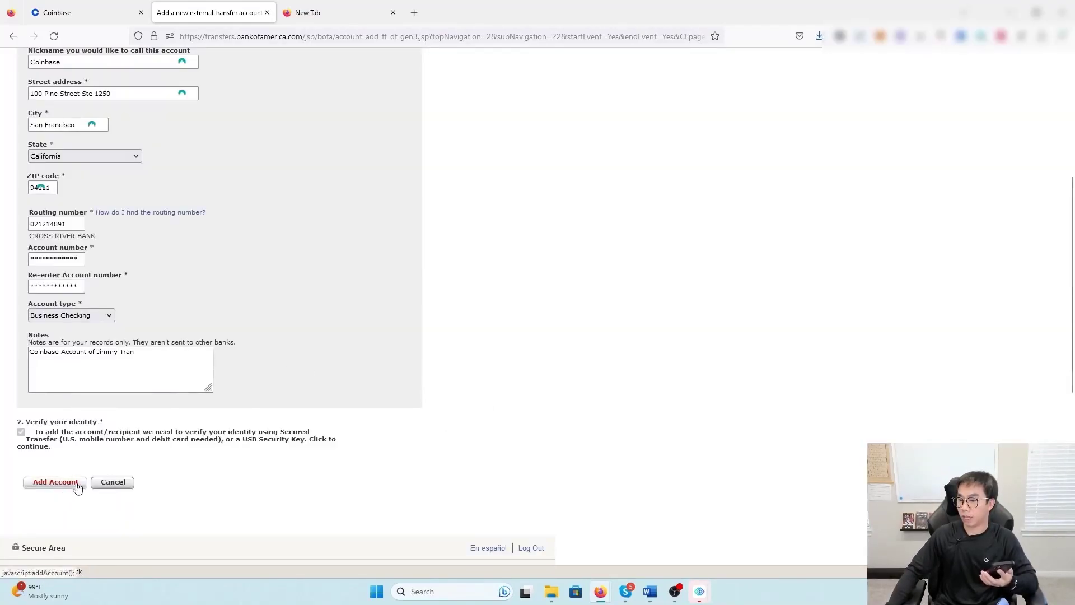
left_click(59, 485)
scroll(52, 437, "down", 3)
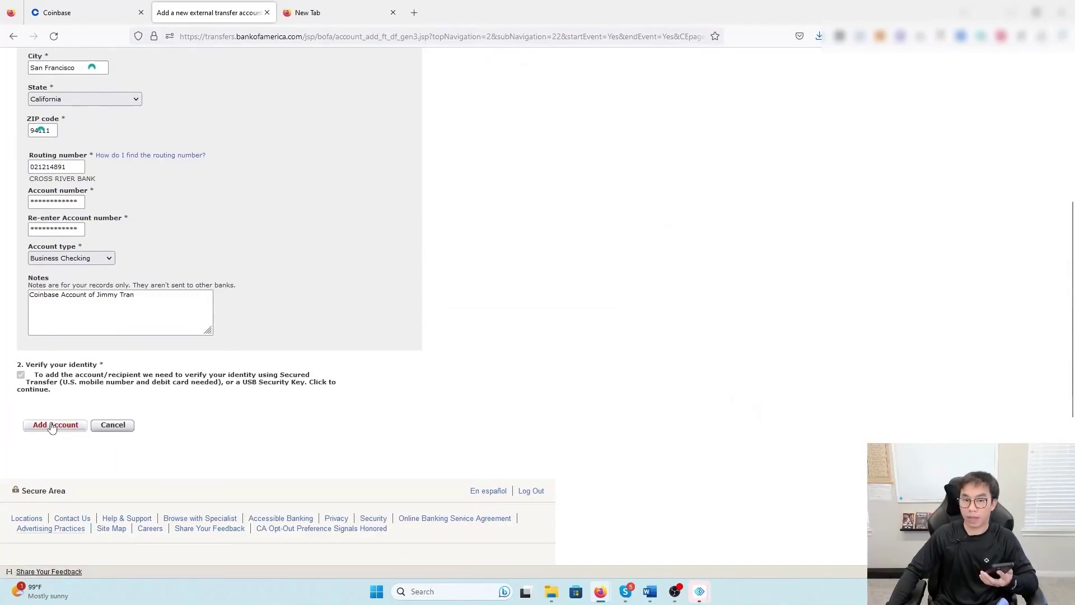
left_click(51, 425)
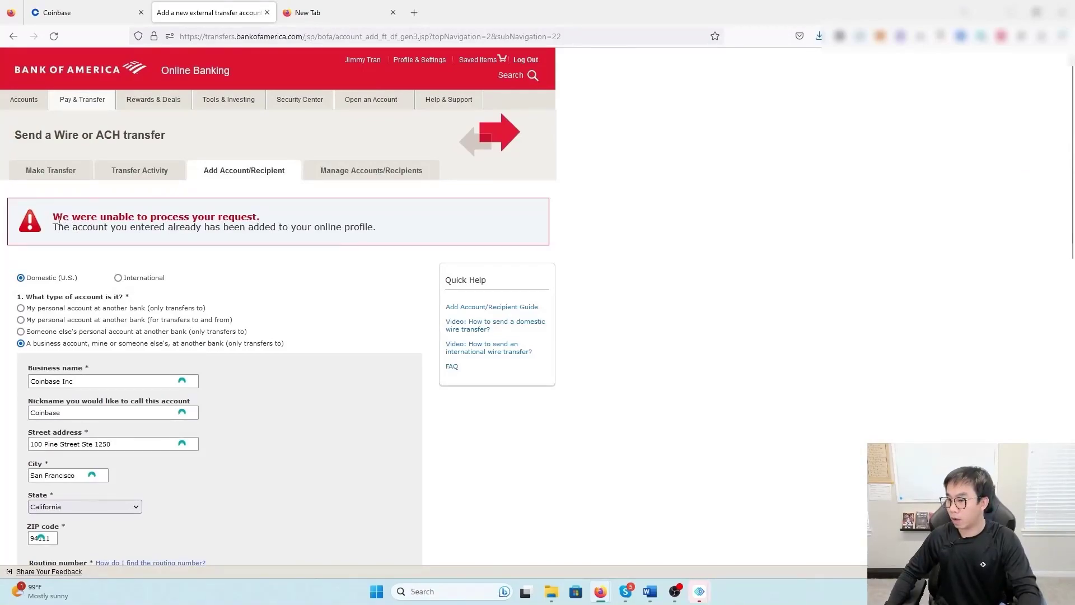
Read the error saying this account is already added to the online profile.
left_click_drag(56, 211, 260, 218)
left_click(141, 230)
left_click_drag(141, 230, 84, 231)
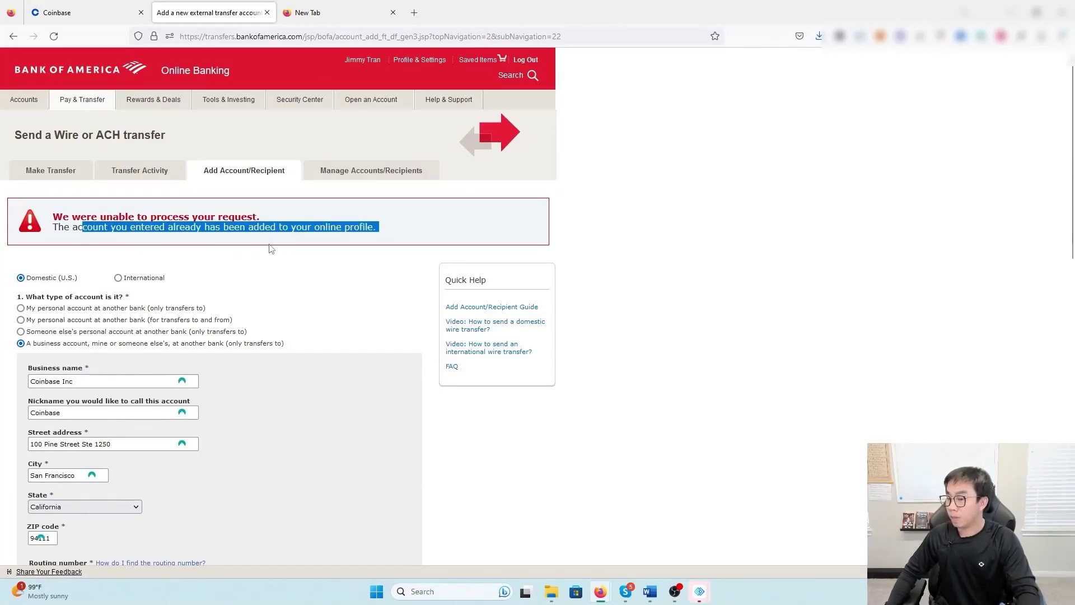
scroll(260, 254, "down", 6)
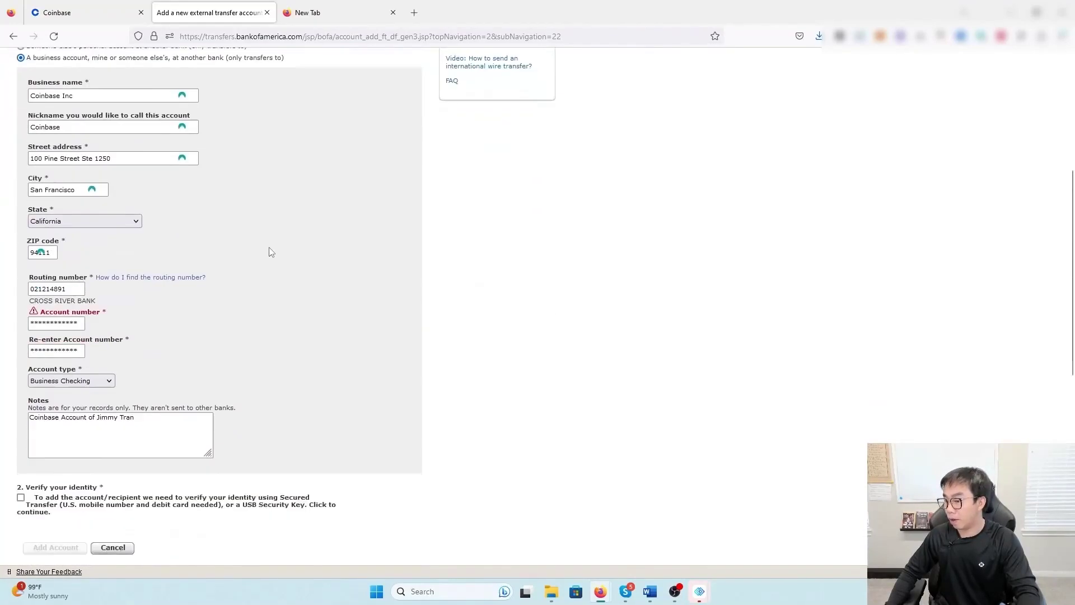
scroll(75, 265, "down", 3)
scroll(126, 271, "up", 10)
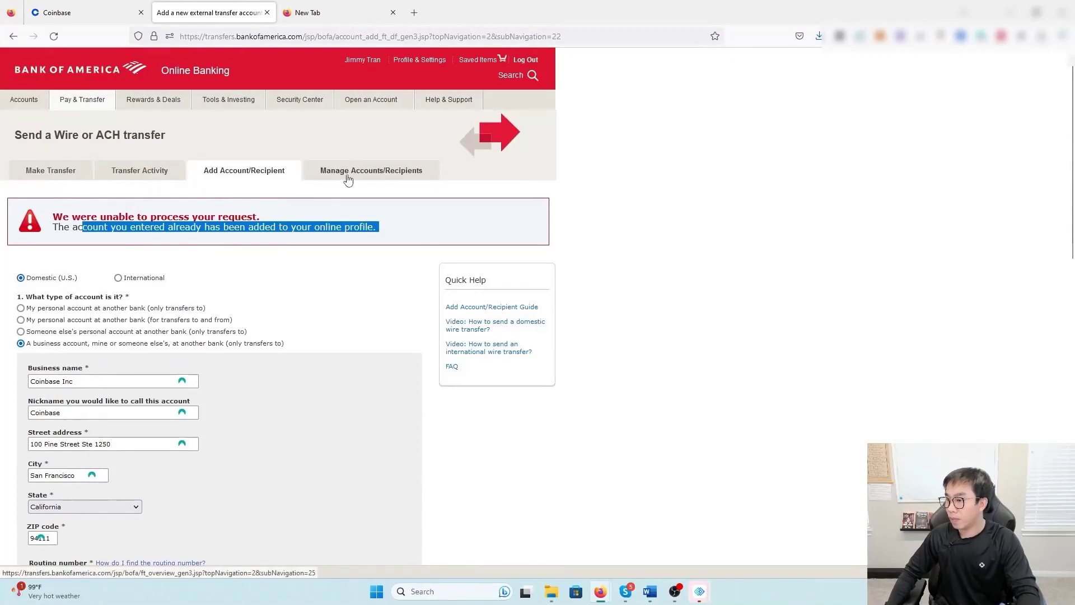
Review the saved Coinbase Inc recipient under Manage Accounts/Recipients, then return to Pay & Transfer.
left_click(338, 177)
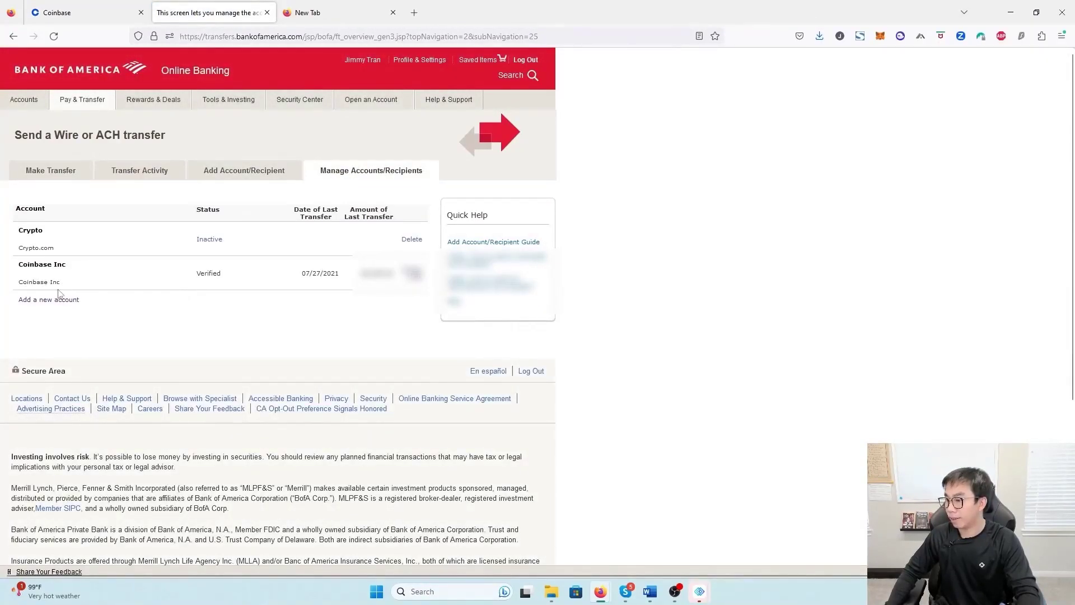
left_click_drag(37, 282, 127, 284)
left_click(149, 282)
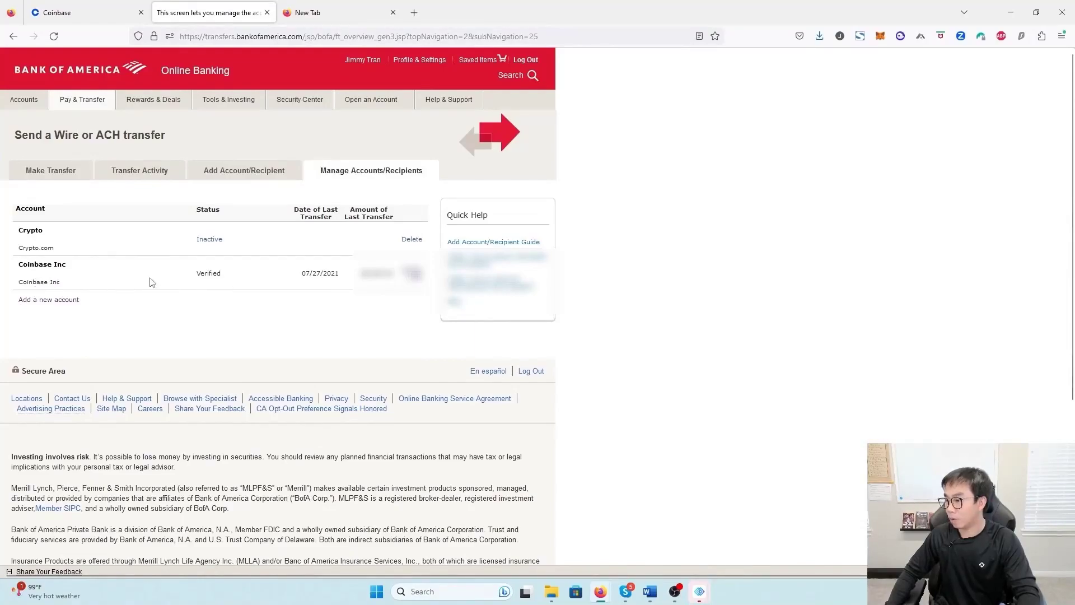
left_click(413, 276)
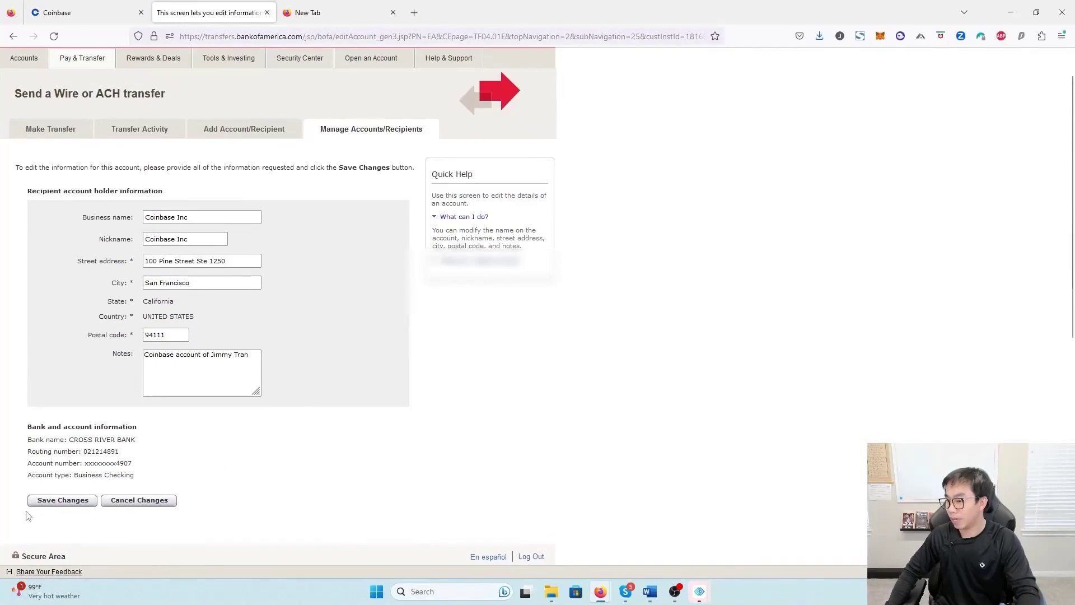
scroll(211, 420, "up", 1)
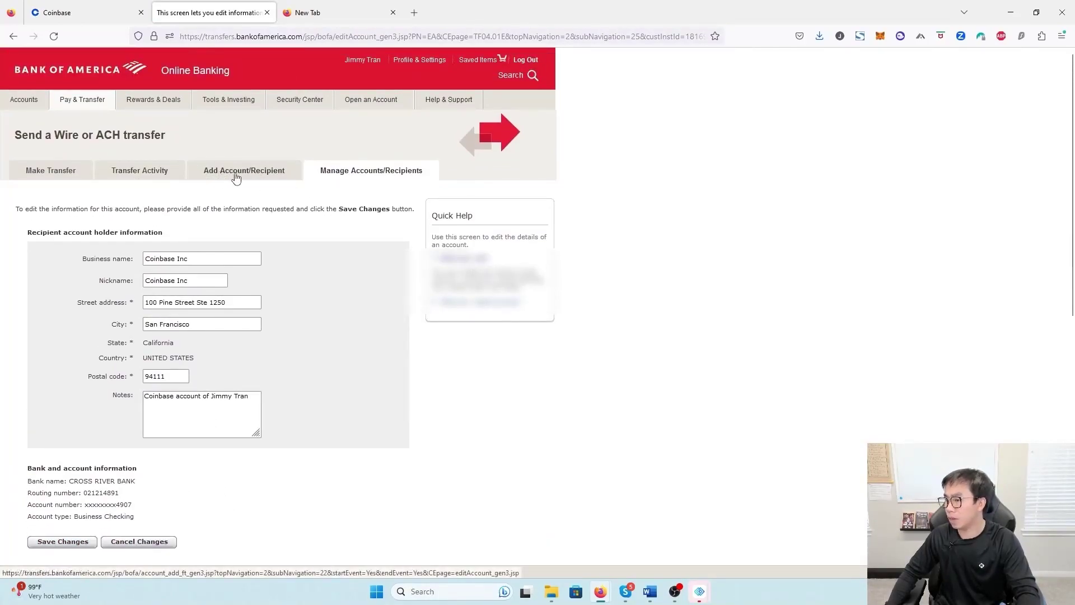
left_click(77, 101)
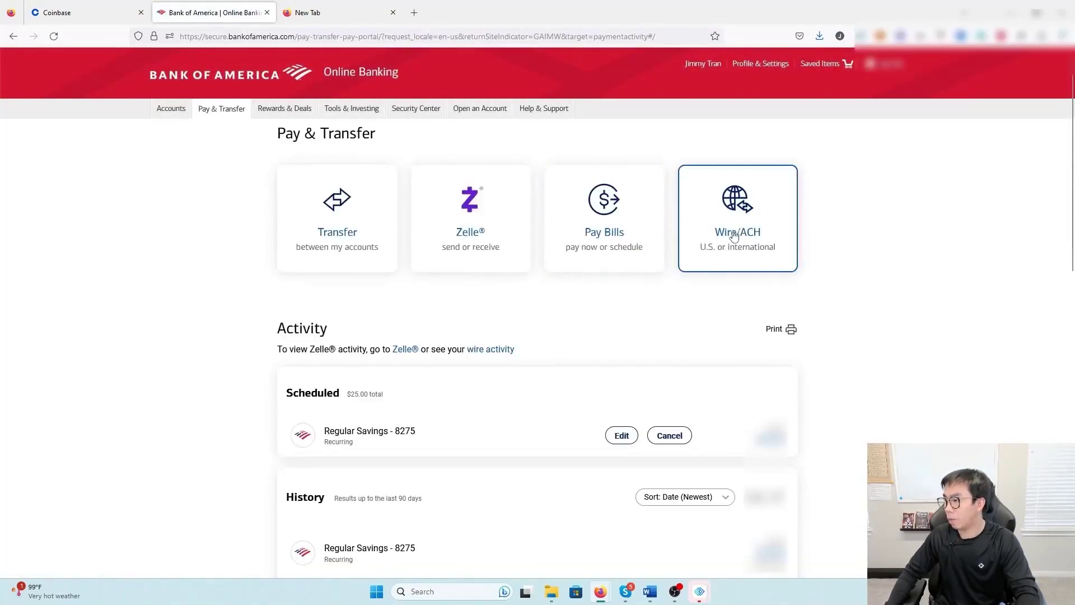
Start a Wire/ACH transfer from Adv Plus Banking to Coinbase Inc (CROSS RIVER BANK).
left_click(733, 225)
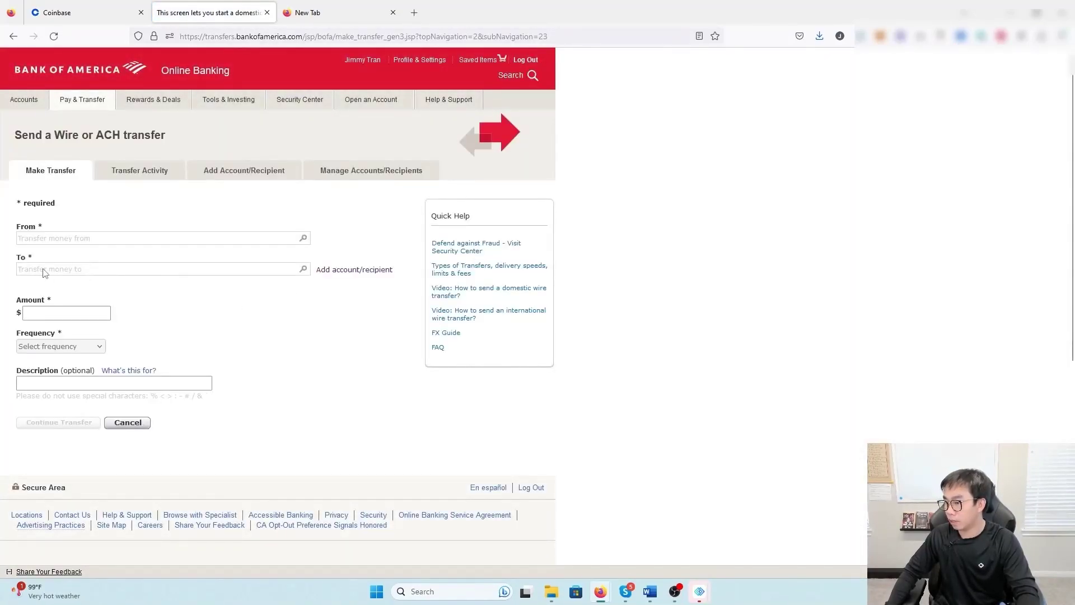
left_click(151, 233)
left_click(159, 261)
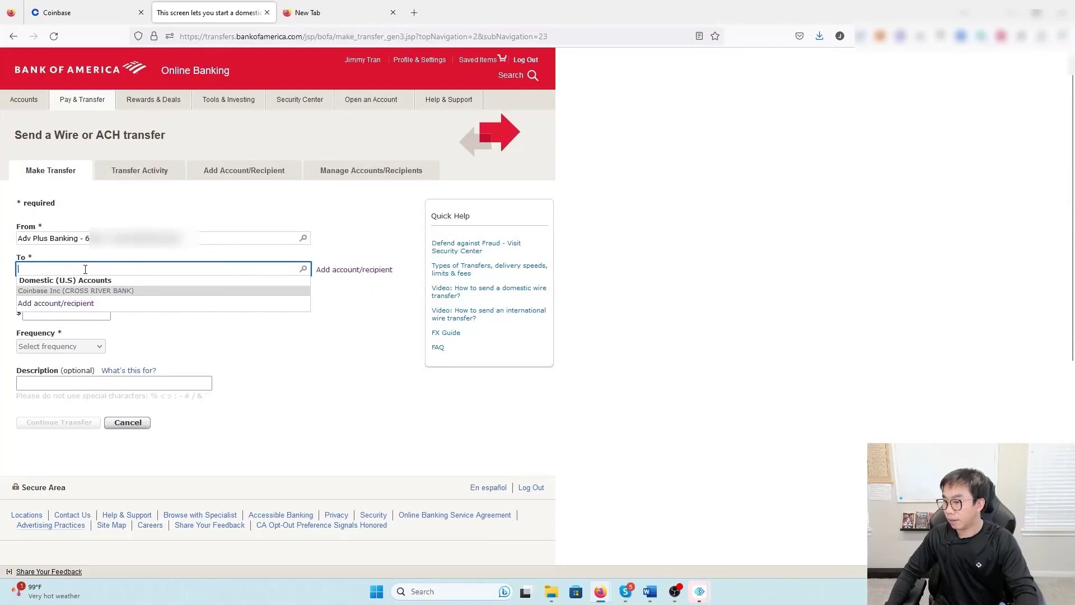
left_click(51, 291)
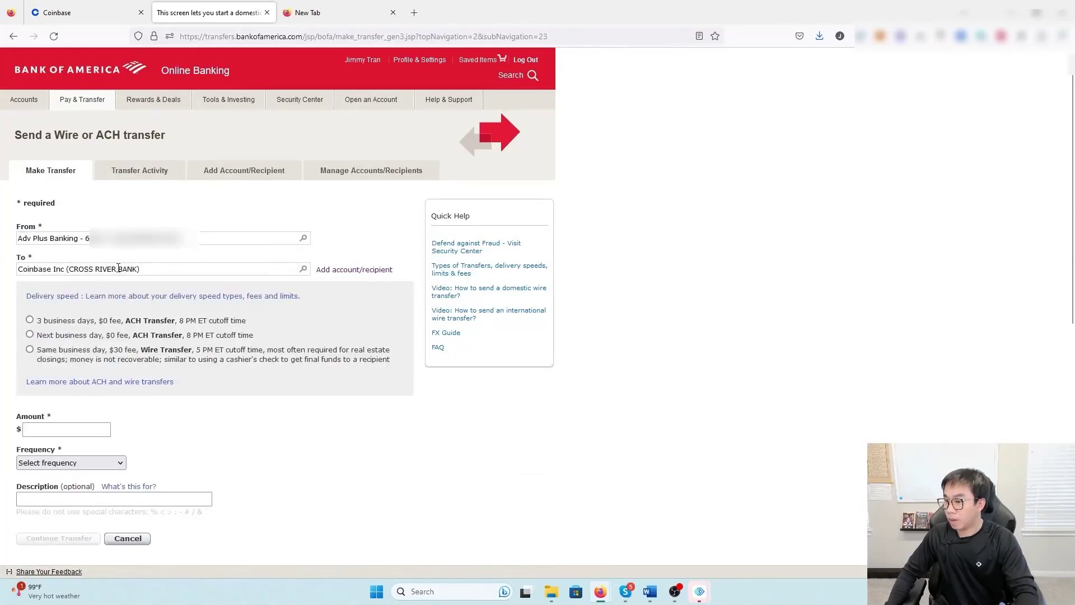
left_click(58, 269)
left_click(58, 291)
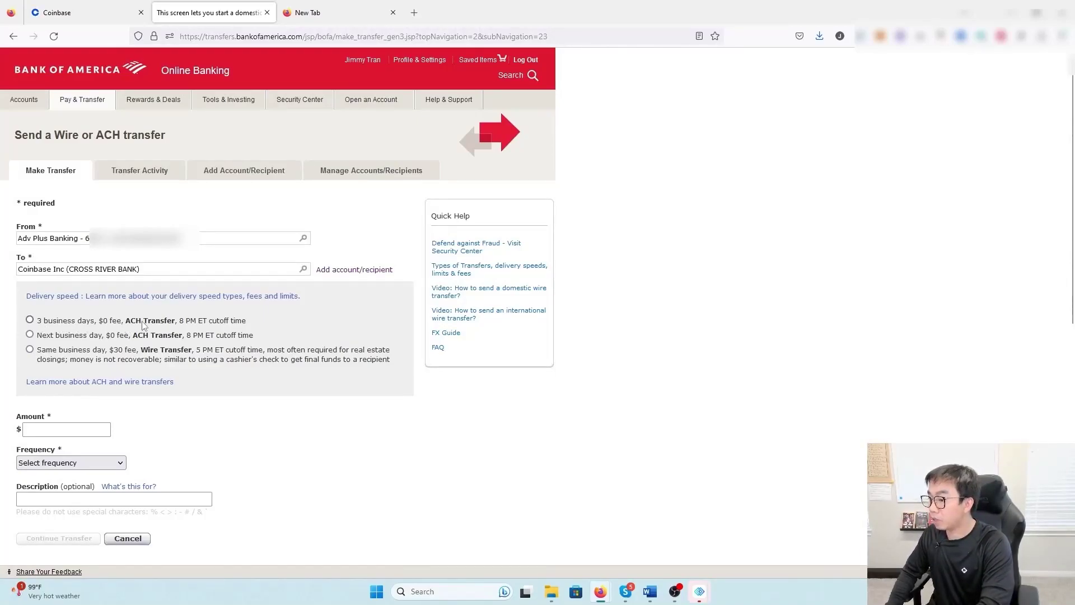
Compare the delivery options and select same-business-day wire transfer with the $30 fee.
left_click_drag(37, 320, 193, 324)
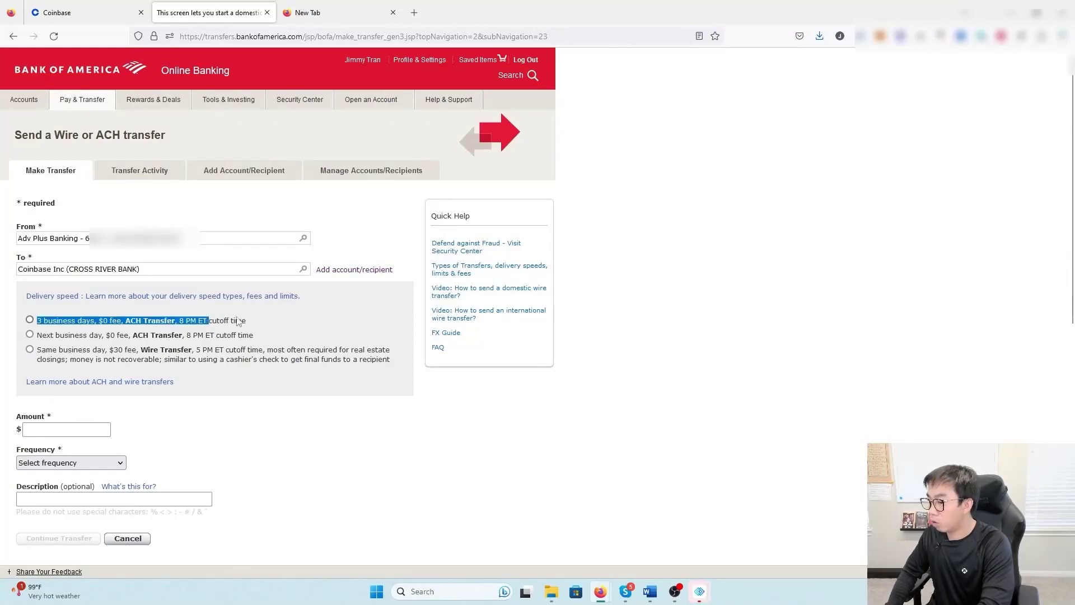
left_click(275, 323)
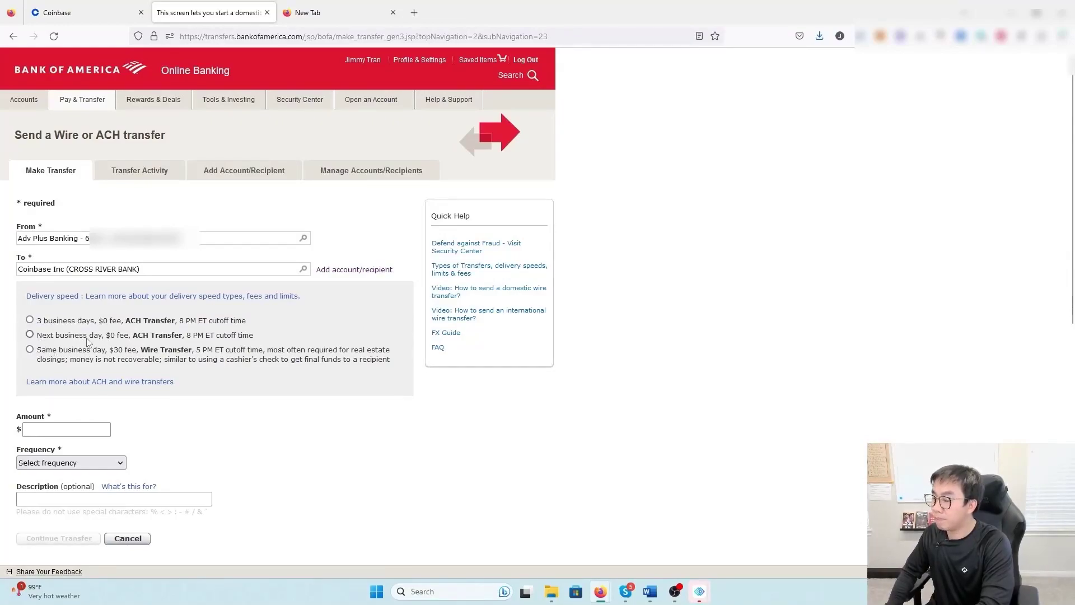
left_click_drag(118, 338, 254, 338)
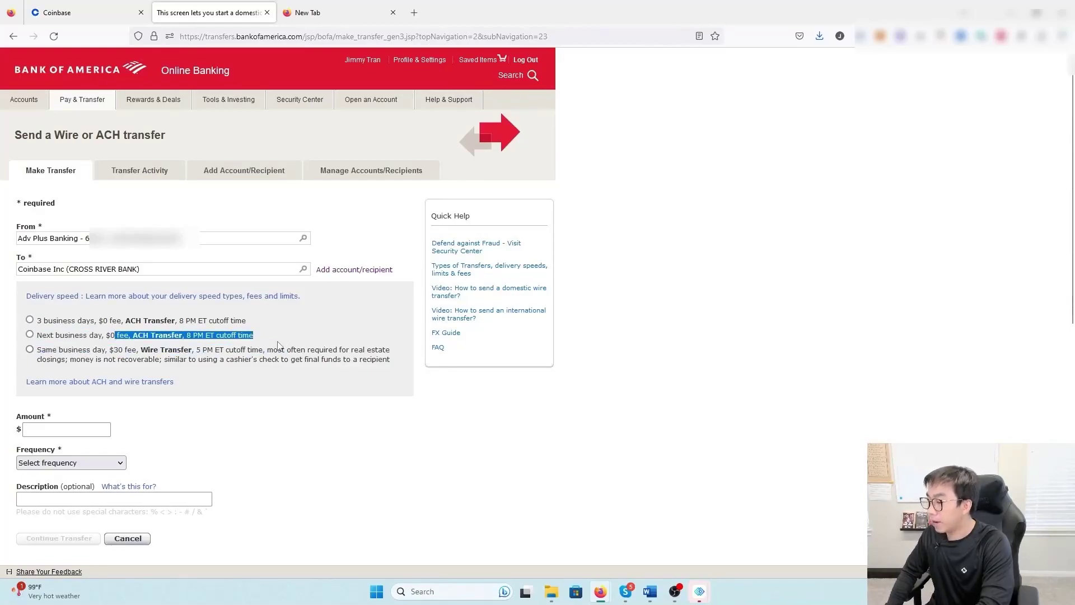
left_click(151, 338)
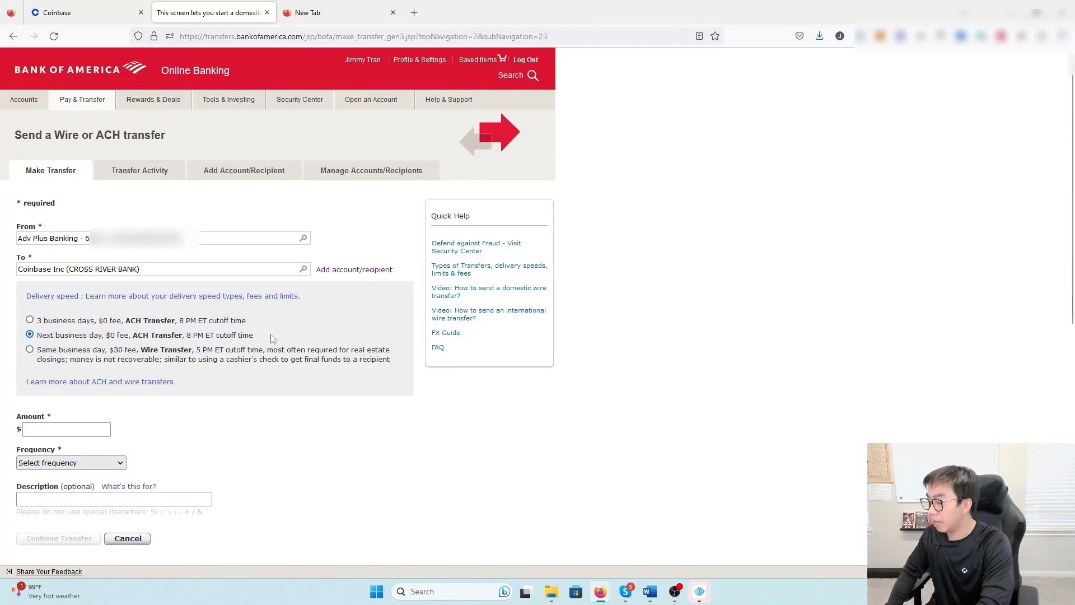
triple_click(255, 339)
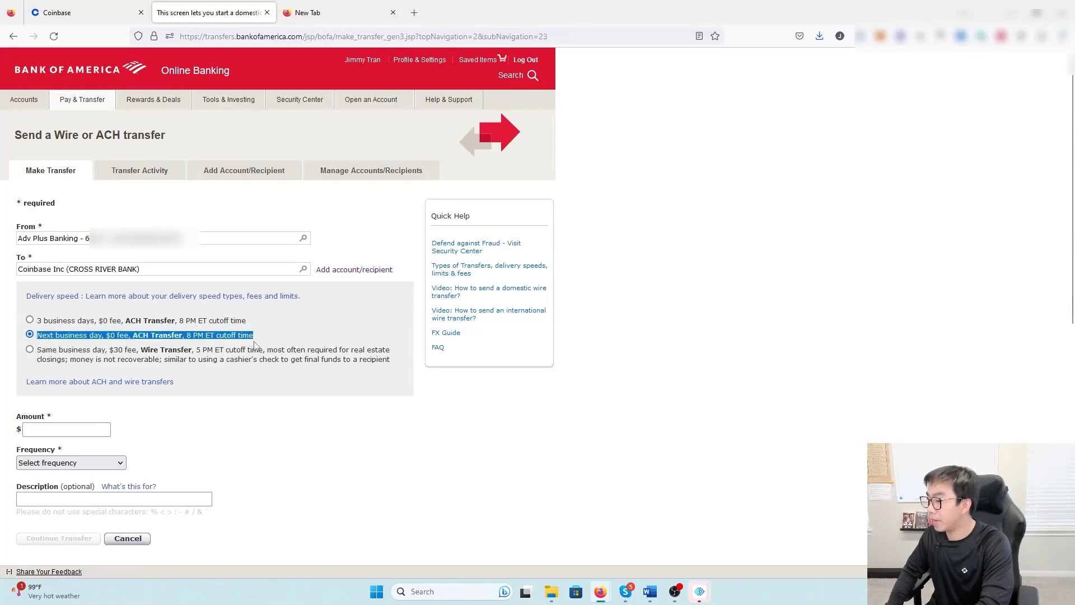
left_click(255, 343)
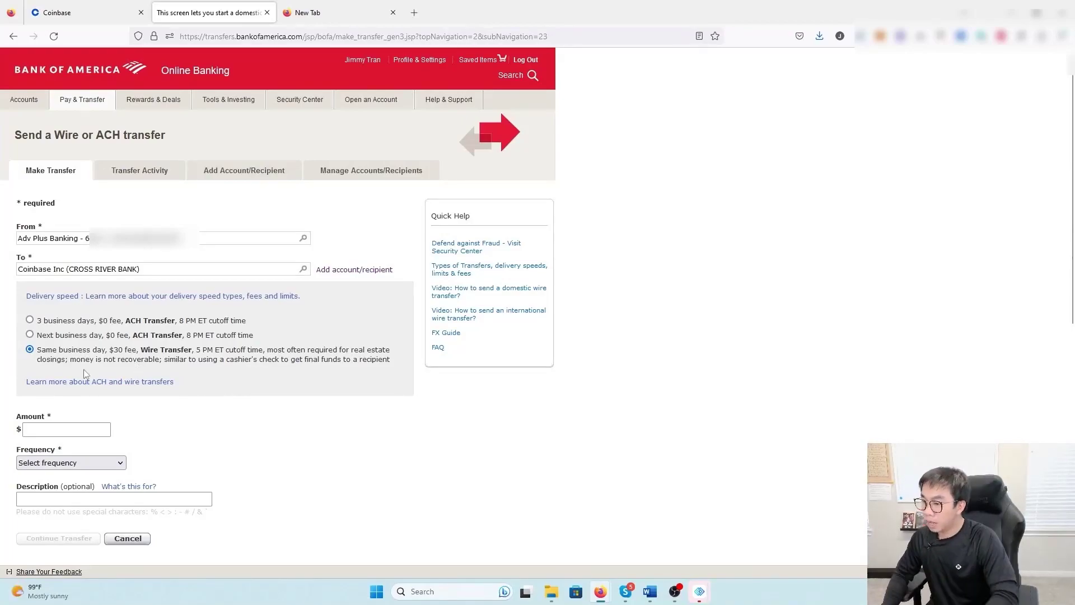
Set the wire amount to $200 and the frequency to One time, immediately.
left_click(45, 427)
scroll(82, 409, "down", 2)
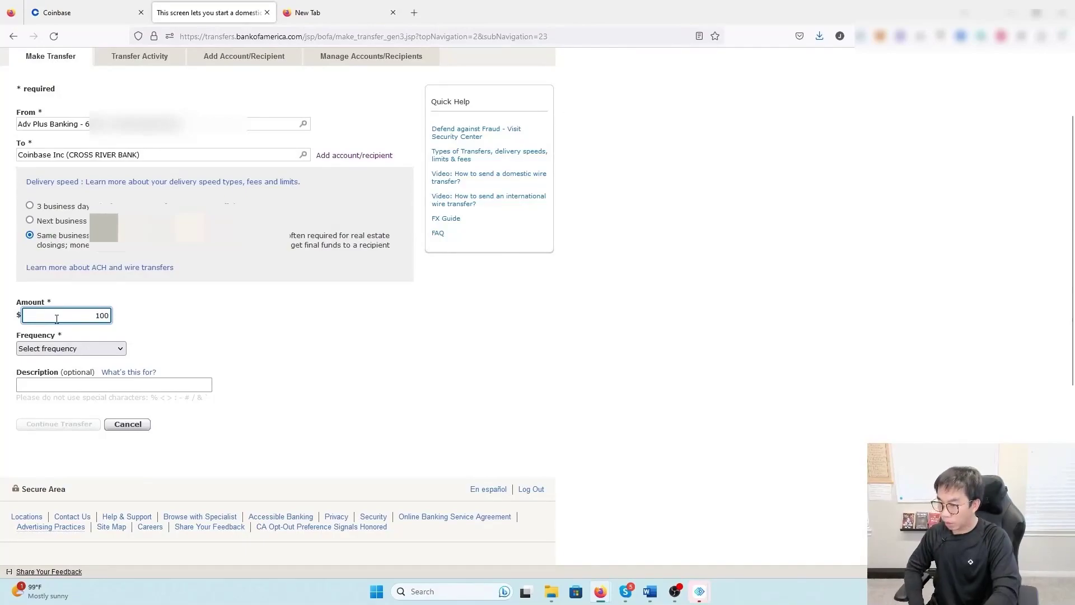
key("BackSpace")
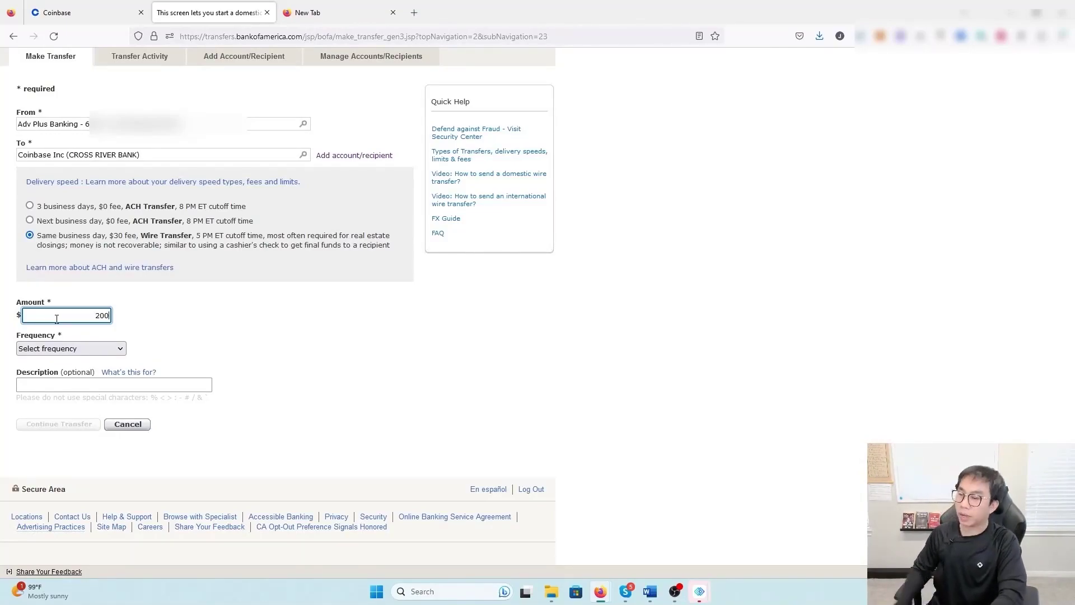
left_click(190, 321)
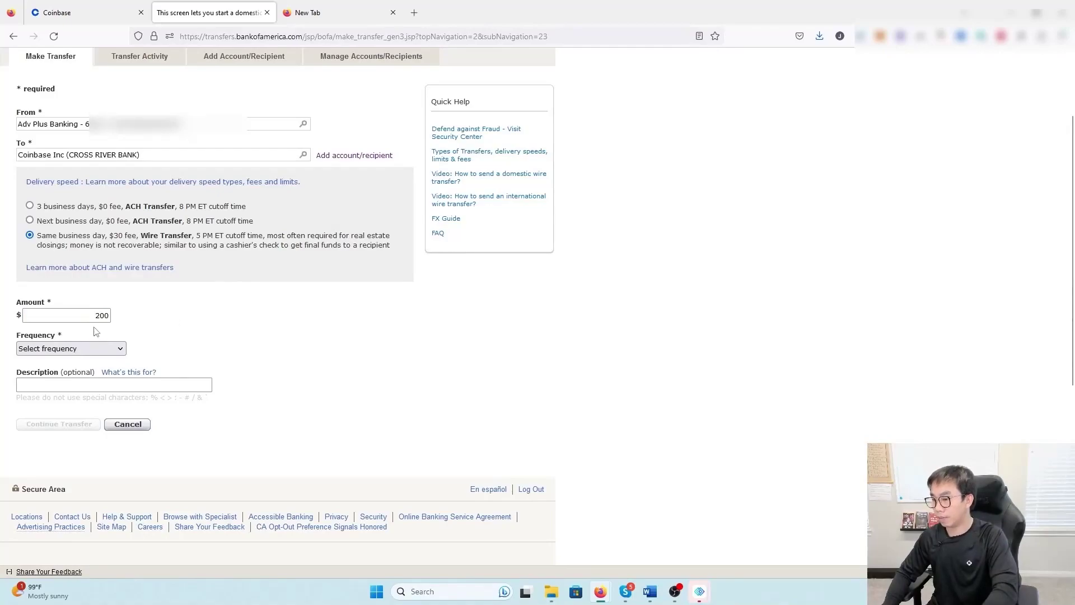
left_click(65, 351)
left_click(65, 350)
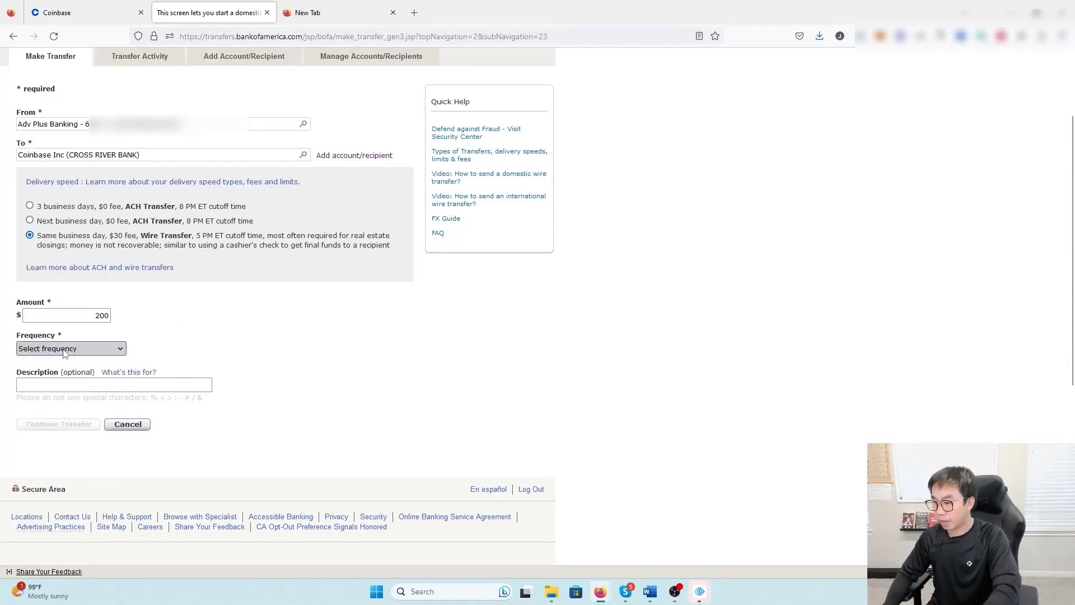
left_click(65, 348)
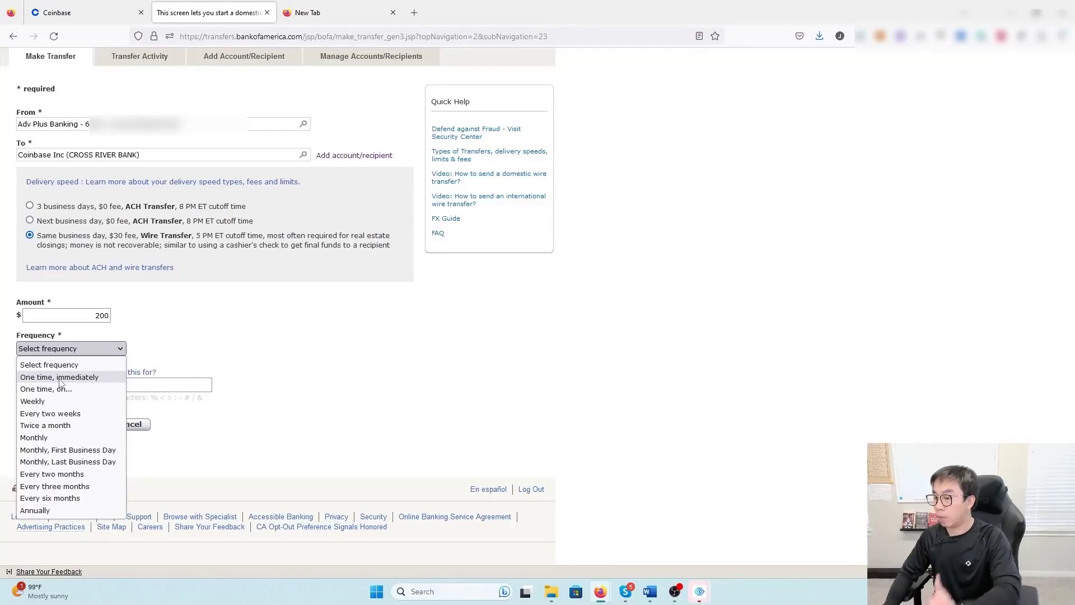
left_click(62, 378)
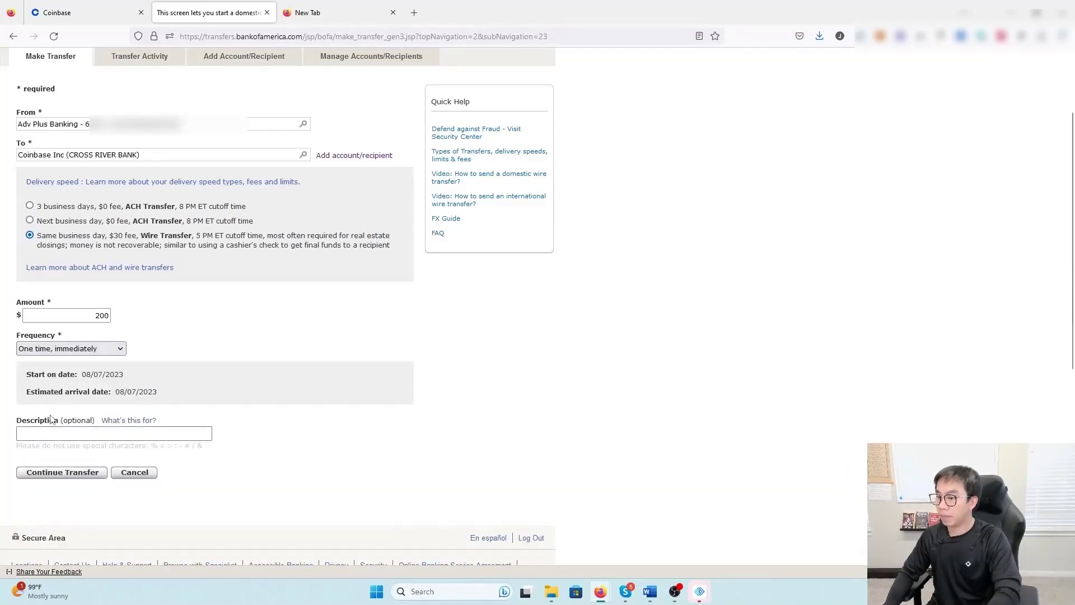
Replace the description with the account holder's name copied from Coinbase's wire instructions.
left_click(32, 433)
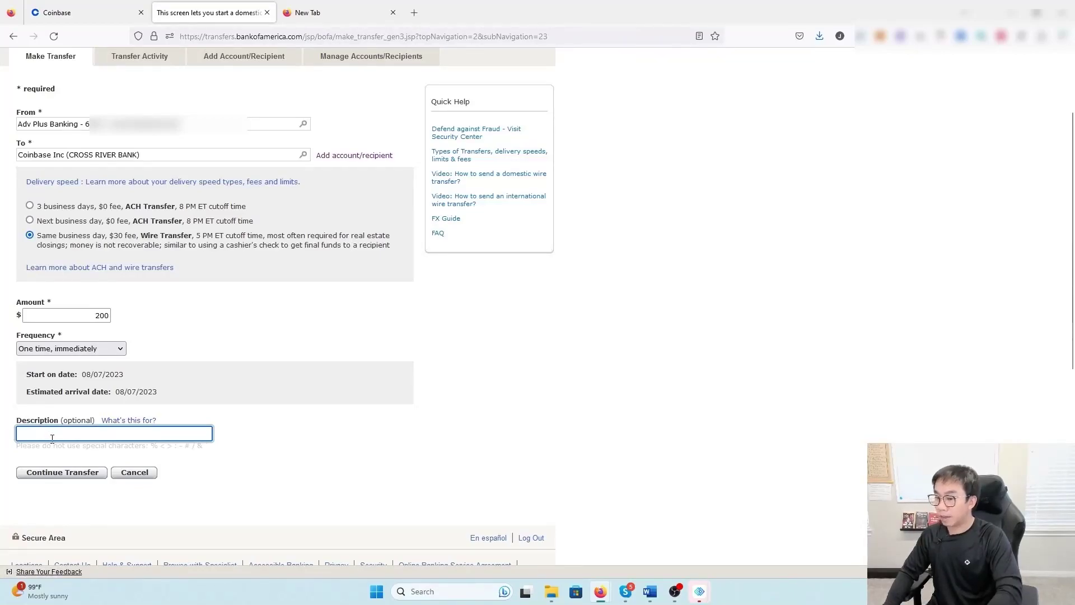
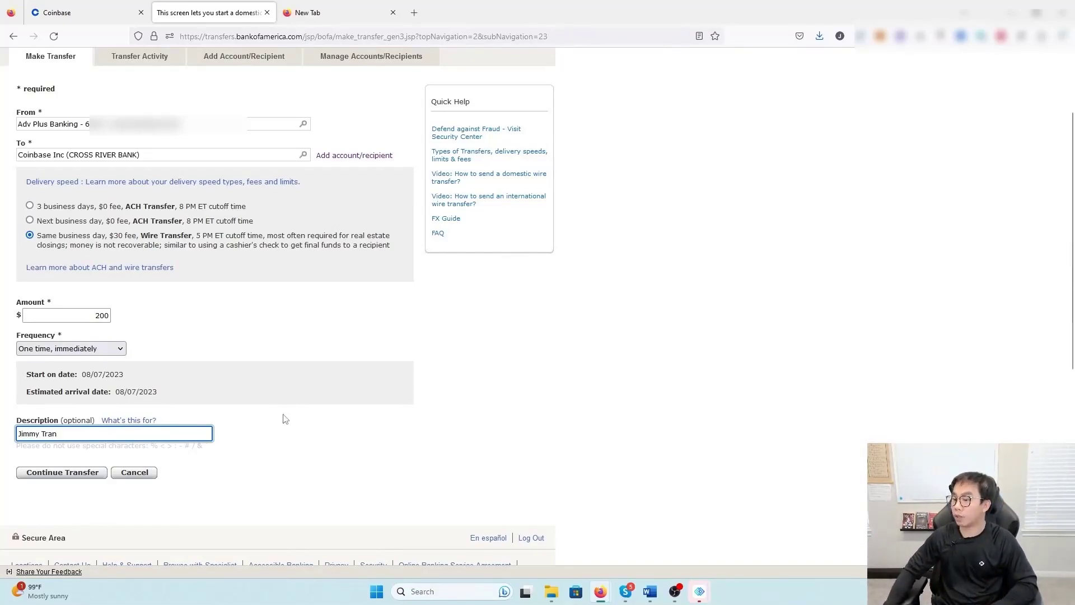
left_click_drag(72, 435, 9, 433)
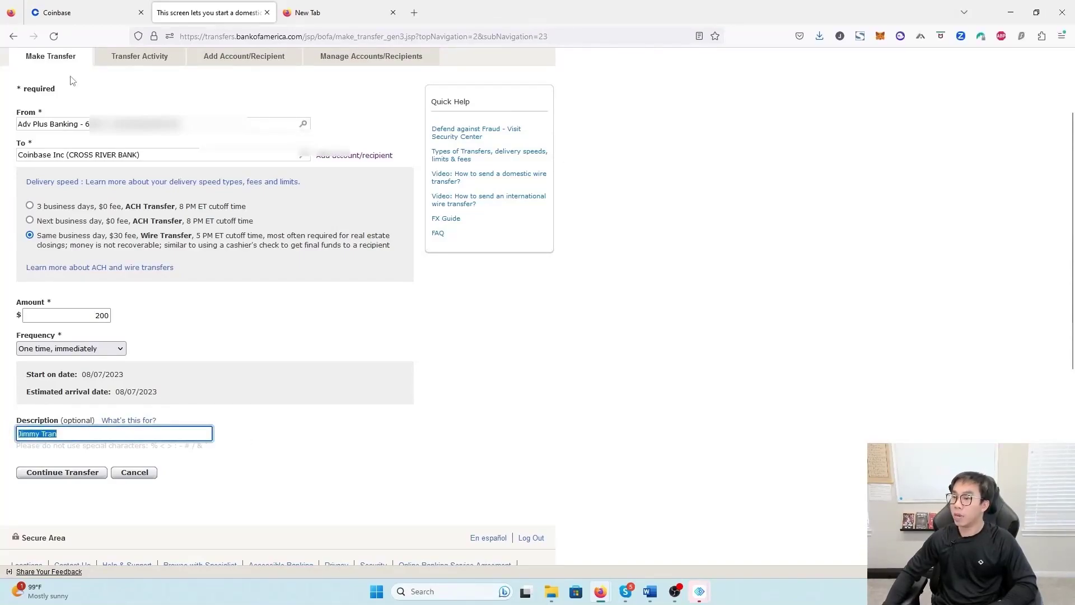
left_click(62, 12)
left_click(541, 179)
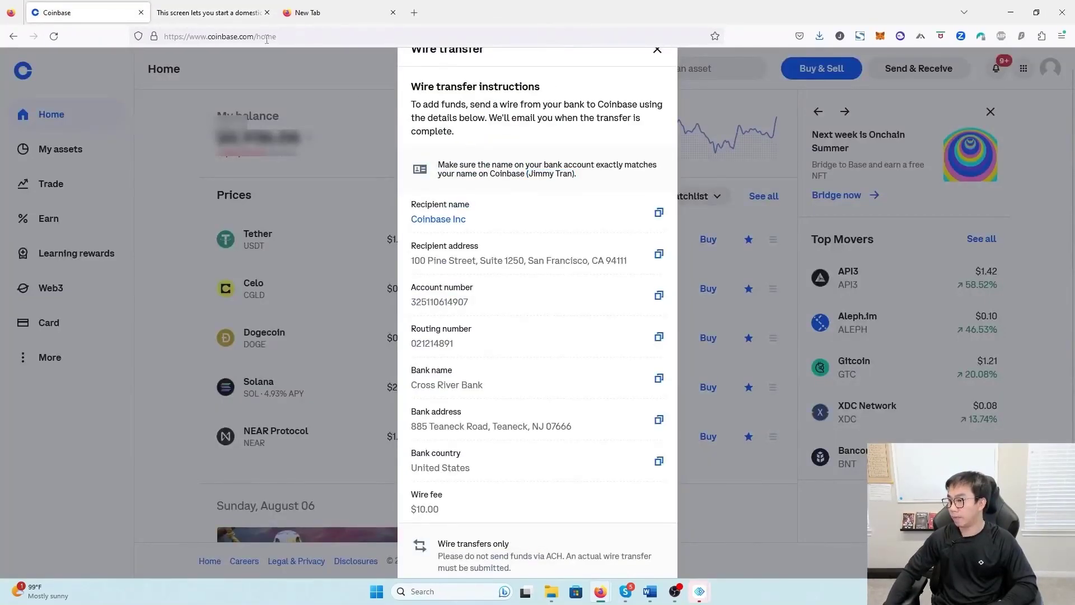
left_click_drag(530, 176, 575, 174)
key("ctrl+c")
left_click(210, 12)
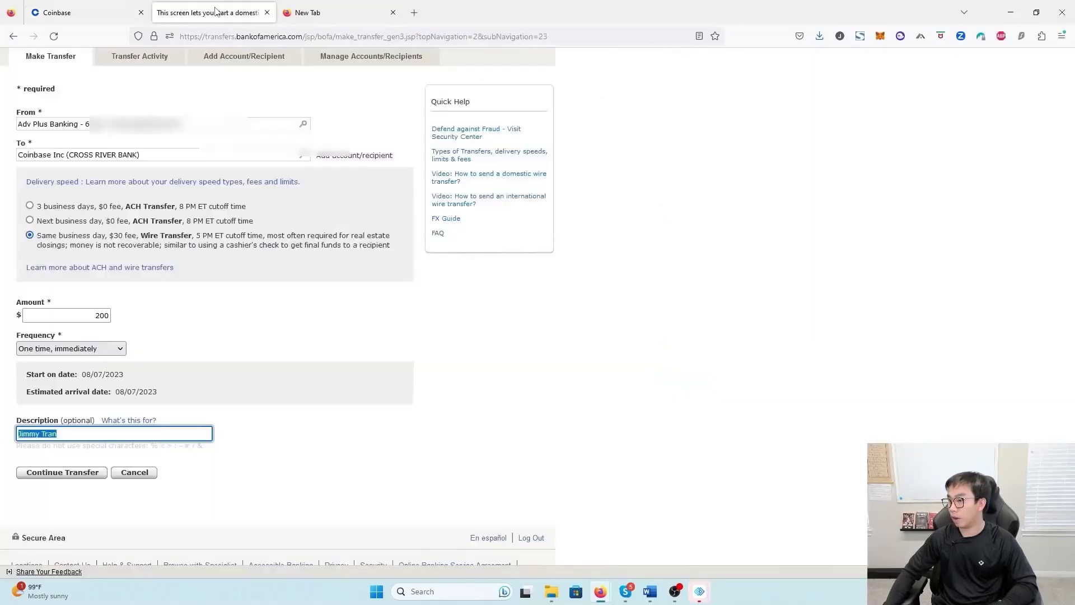
key("ctrl+v")
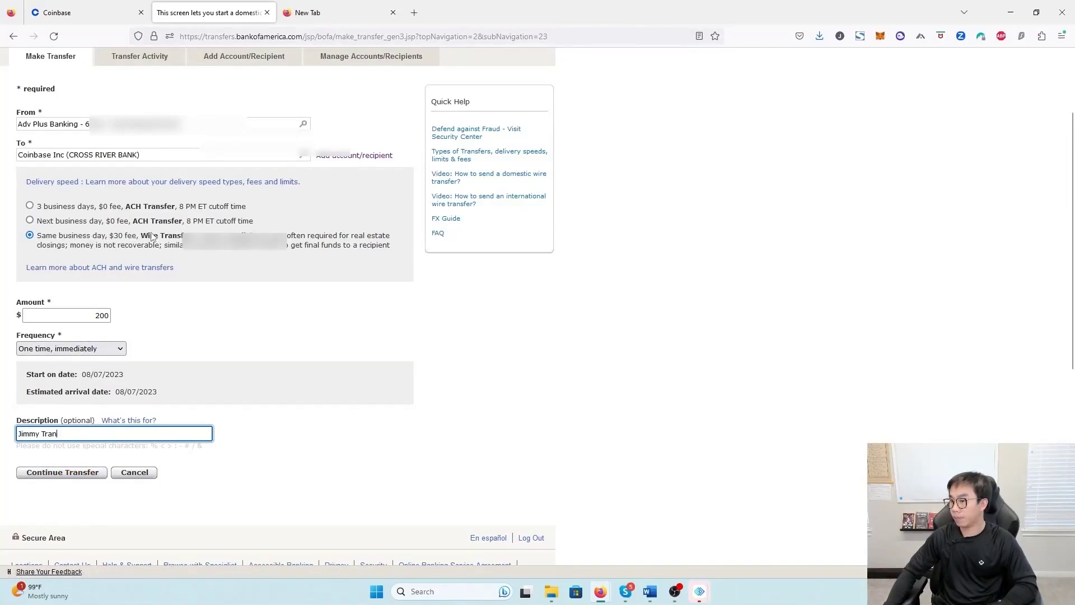
Review the $200 wire to Coinbase Inc ($30 fee, arriving 08/07/2023), then cancel without sending.
left_click(43, 474)
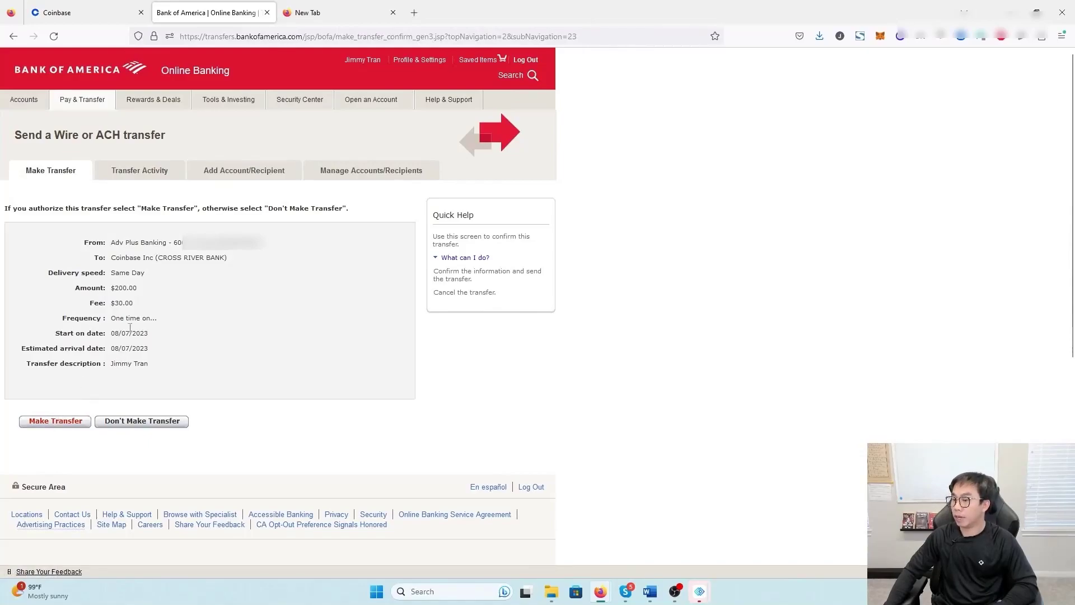
left_click_drag(112, 360, 149, 365)
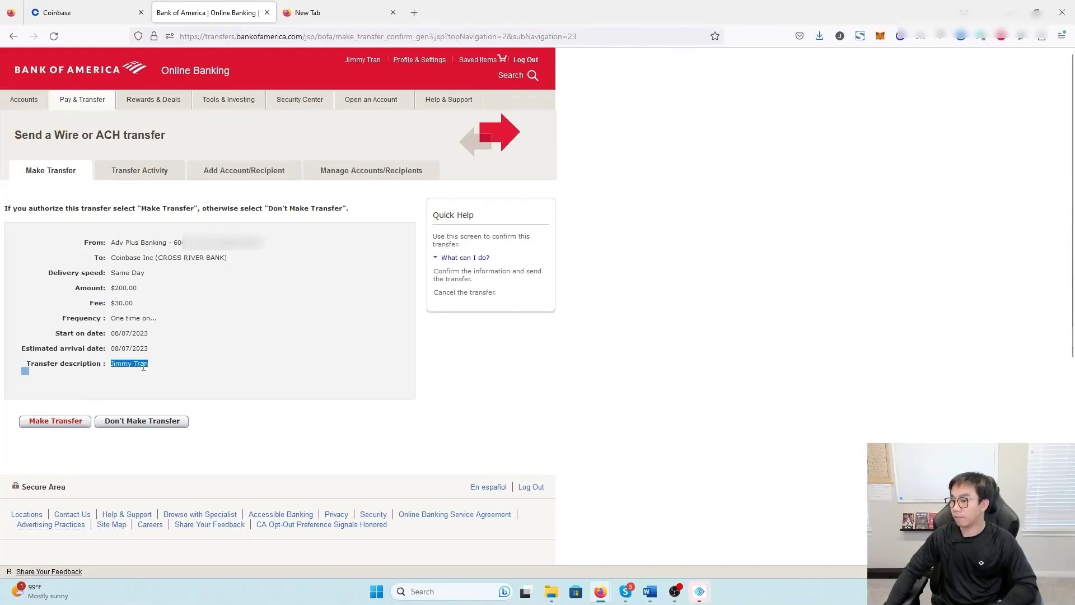
left_click(56, 427)
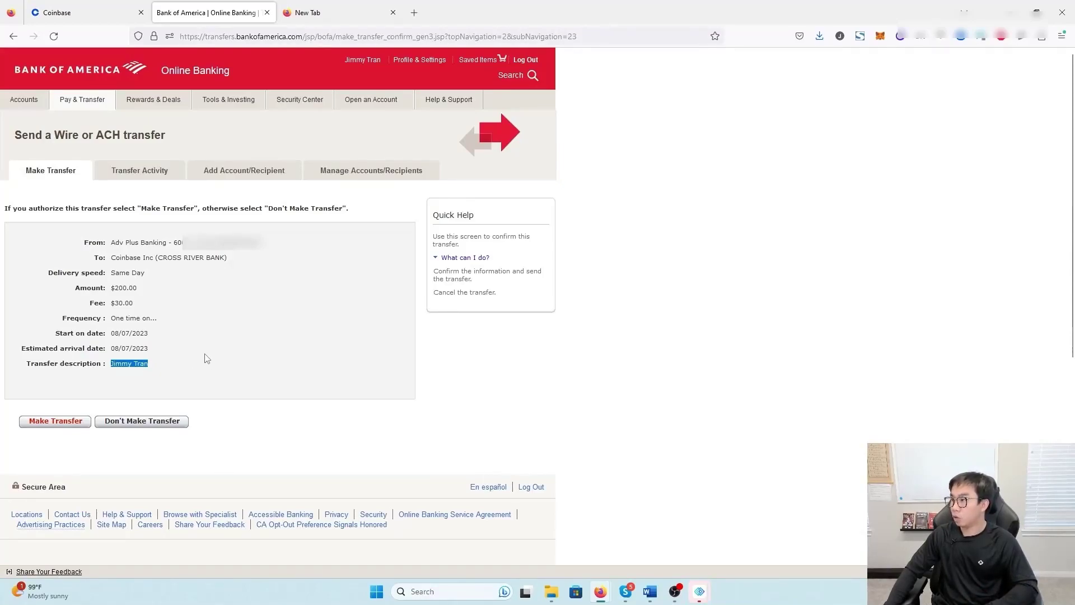
left_click(211, 362)
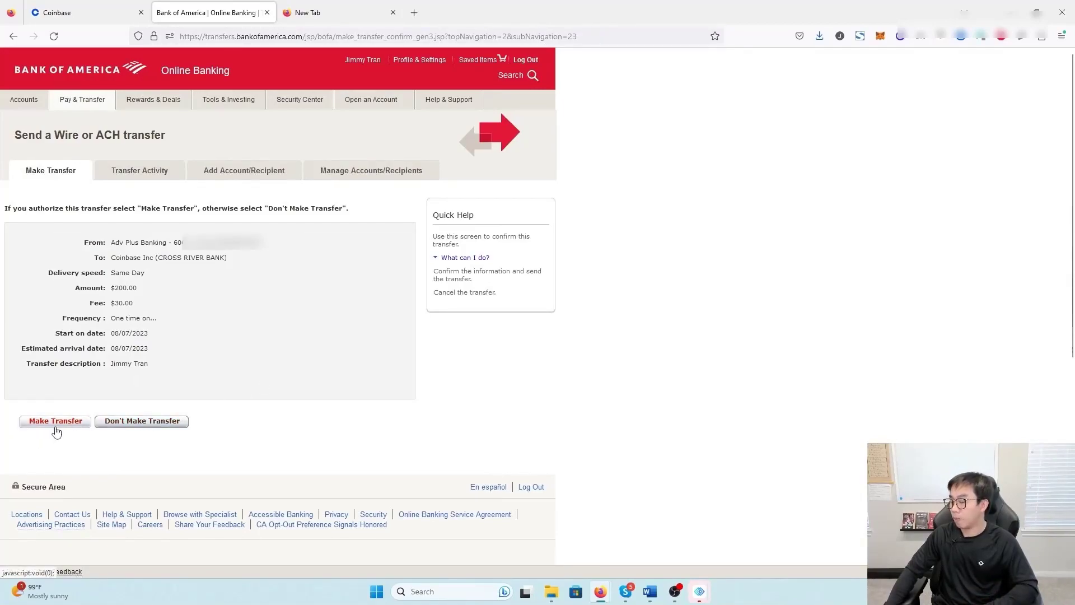
left_click(161, 425)
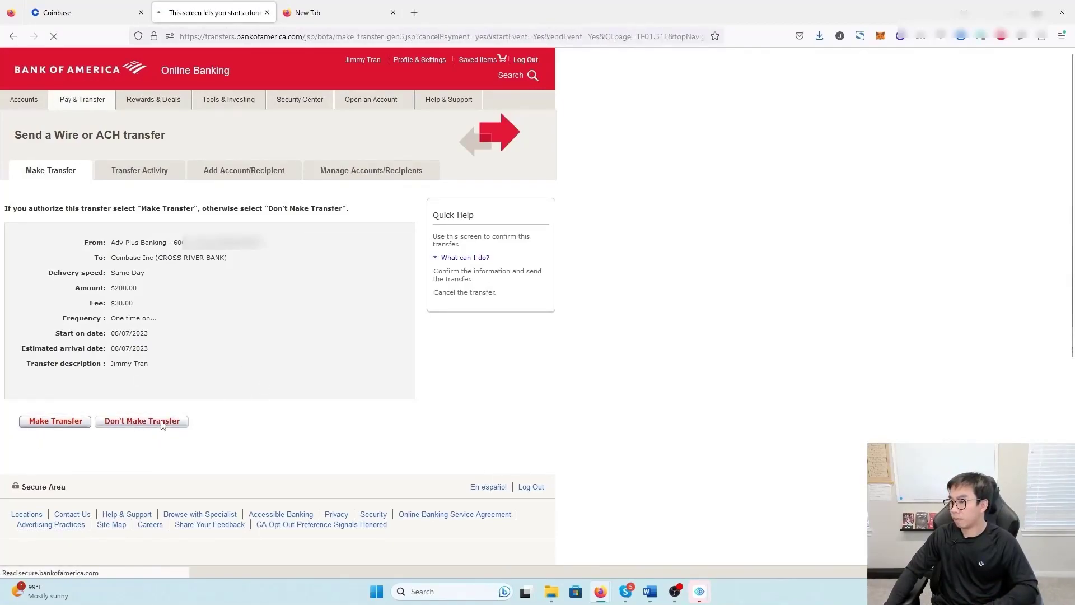